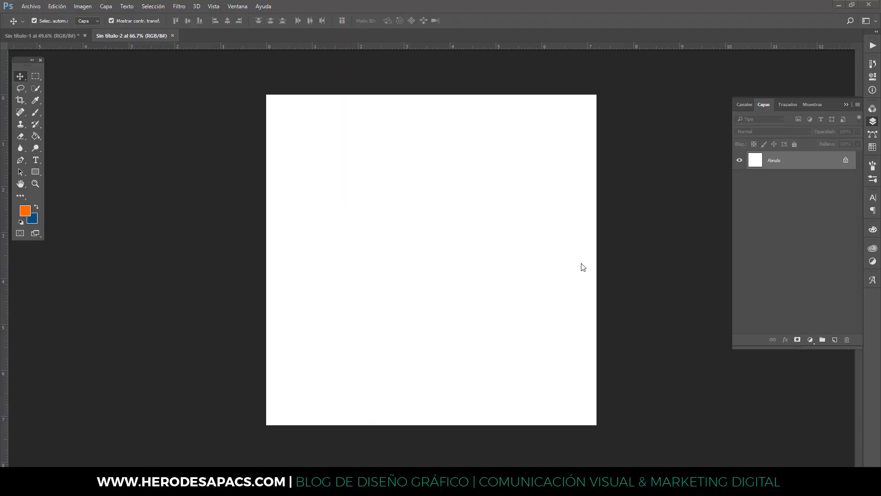
# Place the shirtless black-and-white portrait as an embedded image and centre it horizontally.
pyautogui.click(31, 6)
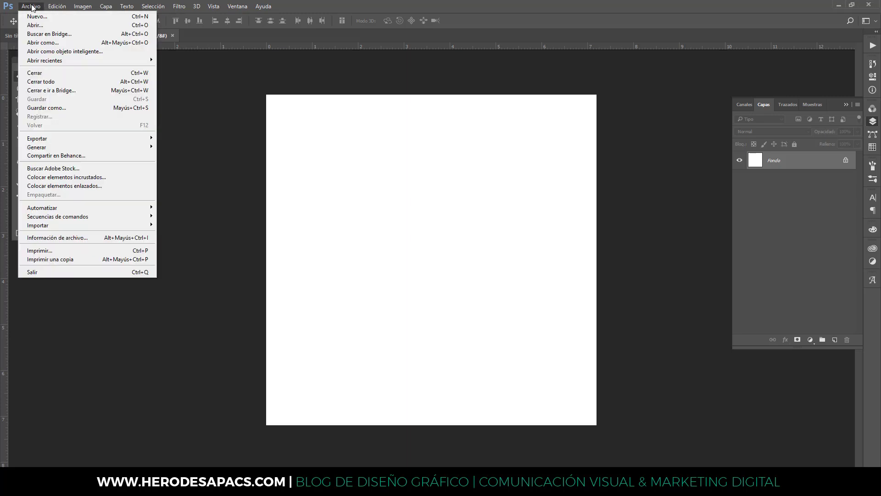
pyautogui.click(54, 177)
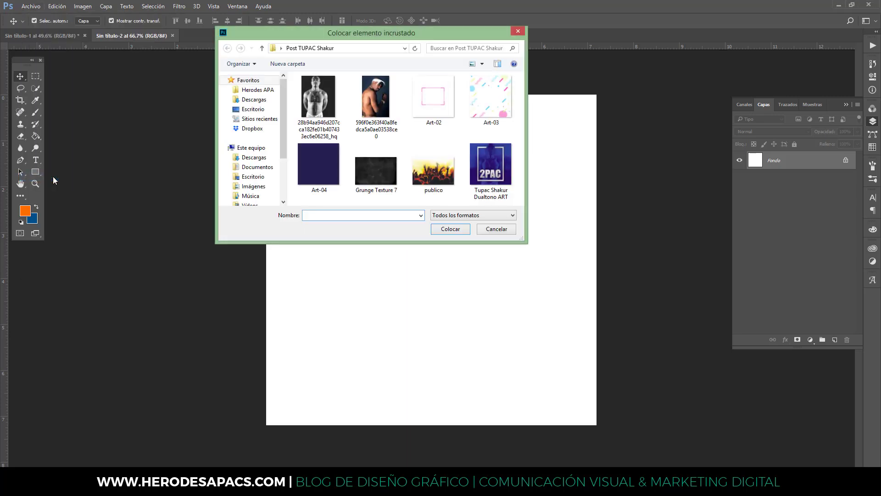
pyautogui.click(318, 97)
pyautogui.click(447, 228)
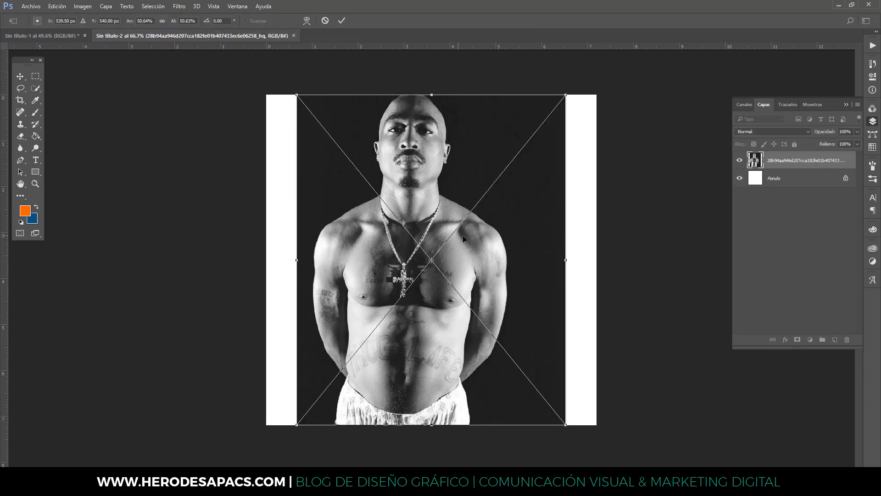
pyautogui.moveTo(463, 238); pyautogui.dragTo(463, 240)
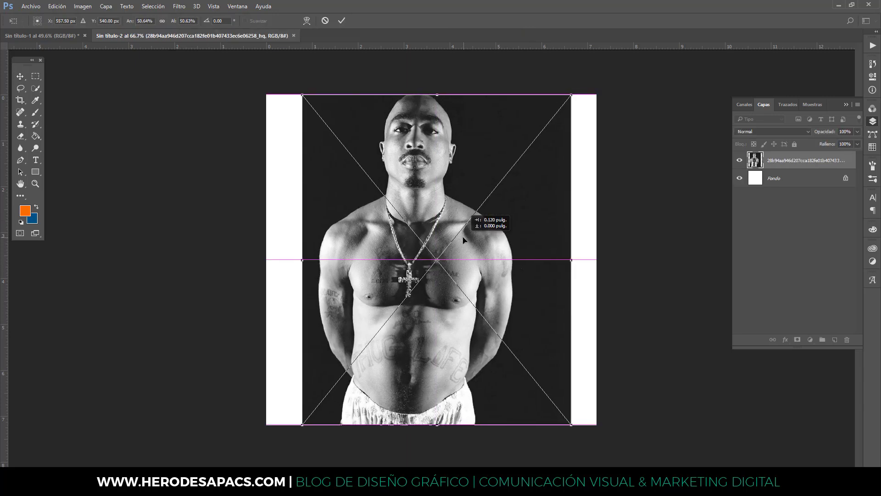
pyautogui.moveTo(464, 240); pyautogui.dragTo(458, 240)
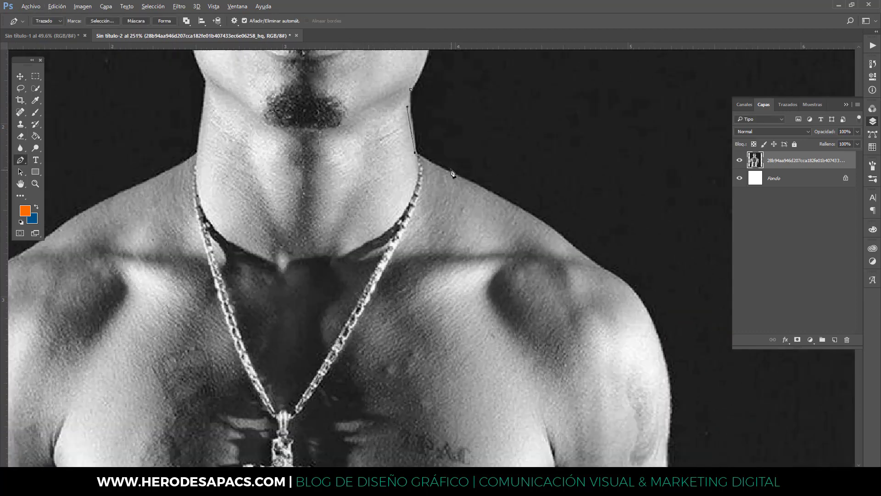
# Start the pen path with anchors along the neck, shoulders and outer arm edge.
pyautogui.scroll(-3, 458, 229)
pyautogui.click(444, 157)
pyautogui.hscroll(3, 459, 177)
pyautogui.click(470, 185)
pyautogui.click(485, 204)
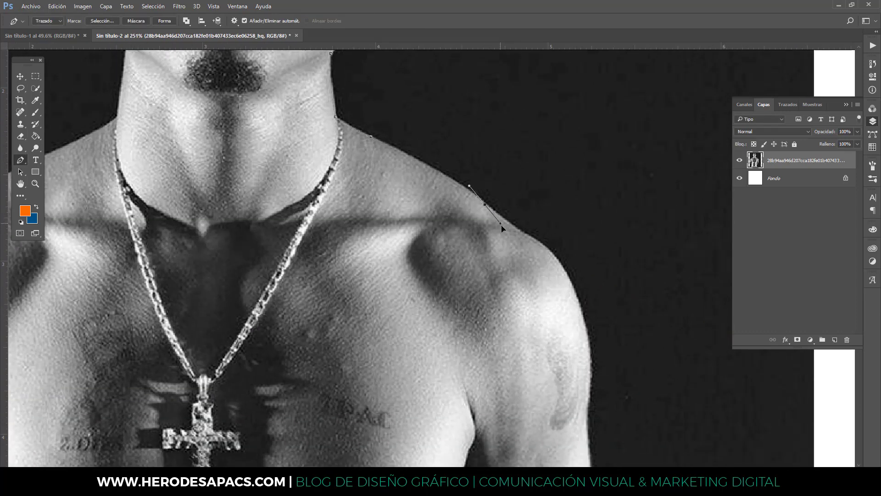
pyautogui.scroll(-2, 413, 182)
pyautogui.hscroll(3, 413, 183)
pyautogui.click(429, 199)
pyautogui.click(450, 208)
pyautogui.scroll(-1, 471, 213)
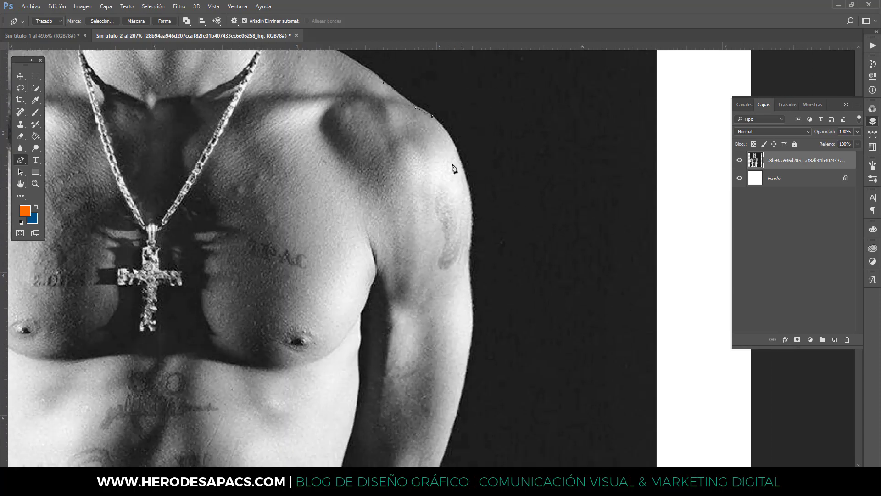
pyautogui.click(459, 134)
pyautogui.click(470, 197)
pyautogui.scroll(-3, 478, 176)
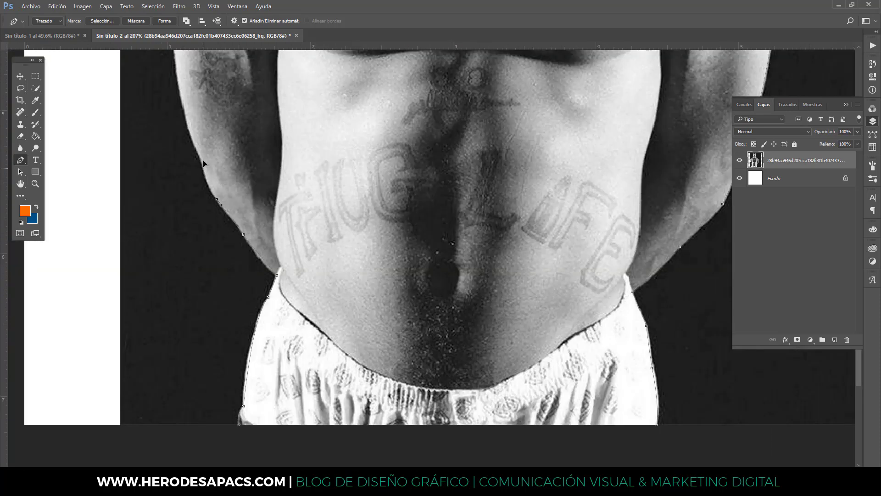
# Curve the path around the abdomen, up the left arm and across the shoulder top.
pyautogui.moveTo(204, 169); pyautogui.dragTo(272, 249)
pyautogui.scroll(2, 205, 173)
pyautogui.hscroll(-2, 206, 173)
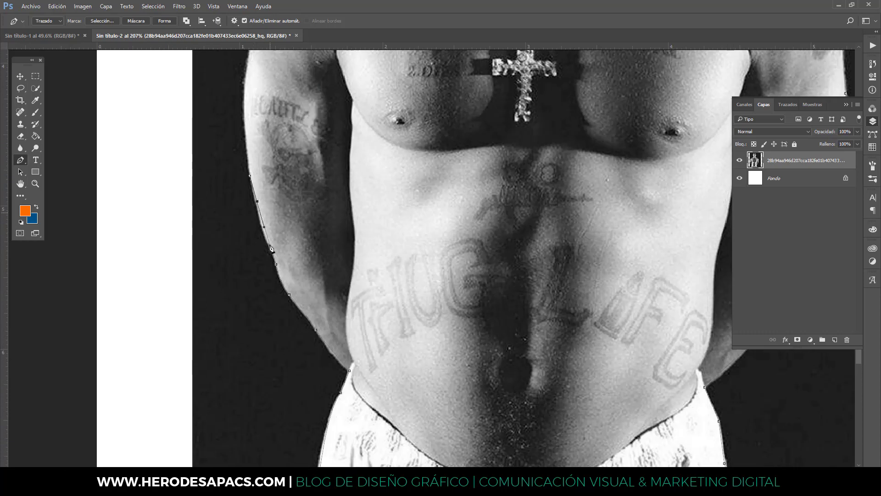
pyautogui.scroll(3, 271, 249)
pyautogui.moveTo(238, 150); pyautogui.dragTo(248, 94)
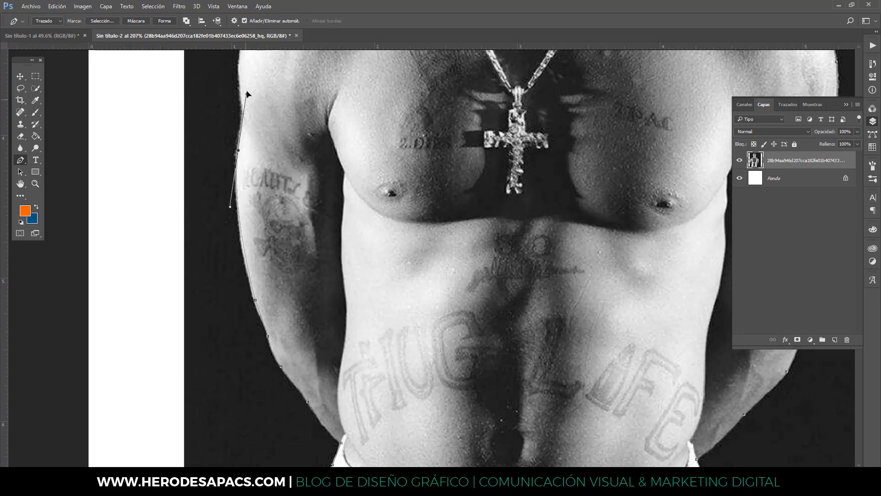
pyautogui.scroll(3, 248, 94)
pyautogui.hscroll(-1, 248, 94)
pyautogui.moveTo(286, 217); pyautogui.dragTo(288, 223)
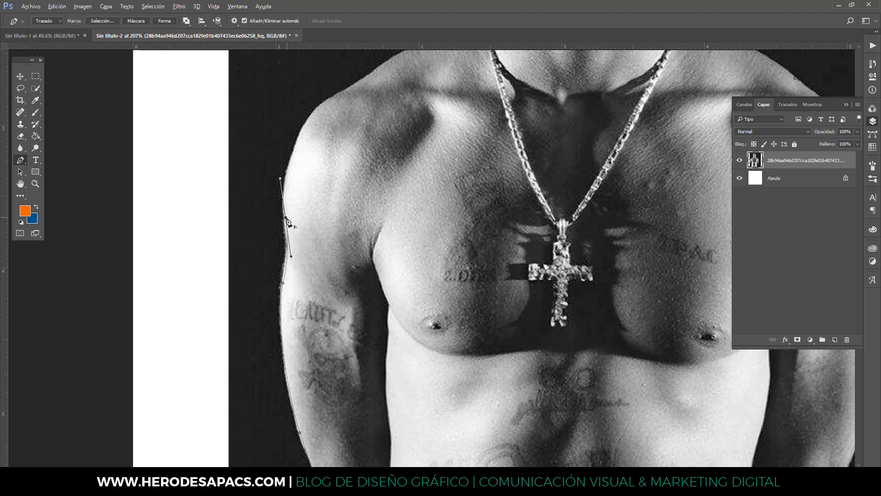
pyautogui.moveTo(321, 105); pyautogui.dragTo(364, 61)
pyautogui.scroll(3, 339, 124)
pyautogui.hscroll(1, 339, 124)
pyautogui.moveTo(281, 199); pyautogui.dragTo(294, 191)
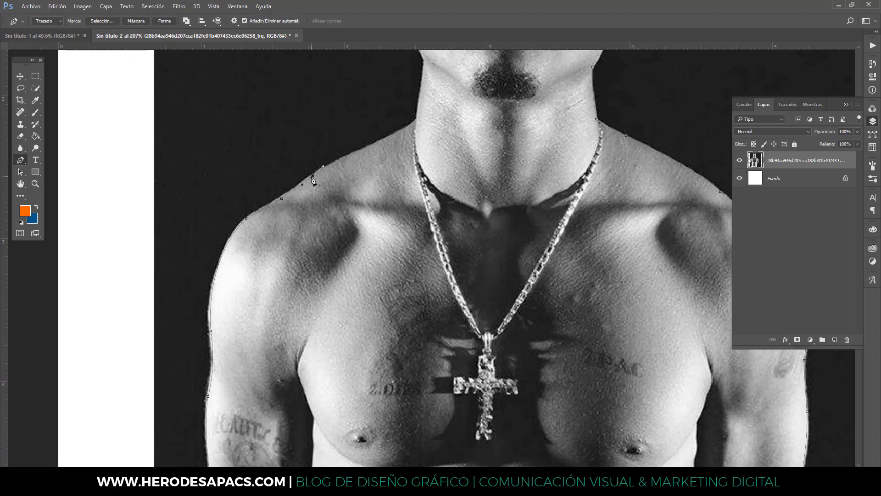
pyautogui.scroll(10, 314, 180)
# Close the outline over the top of the head, around the ear and down to the jaw.
pyautogui.moveTo(514, 130); pyautogui.dragTo(561, 142)
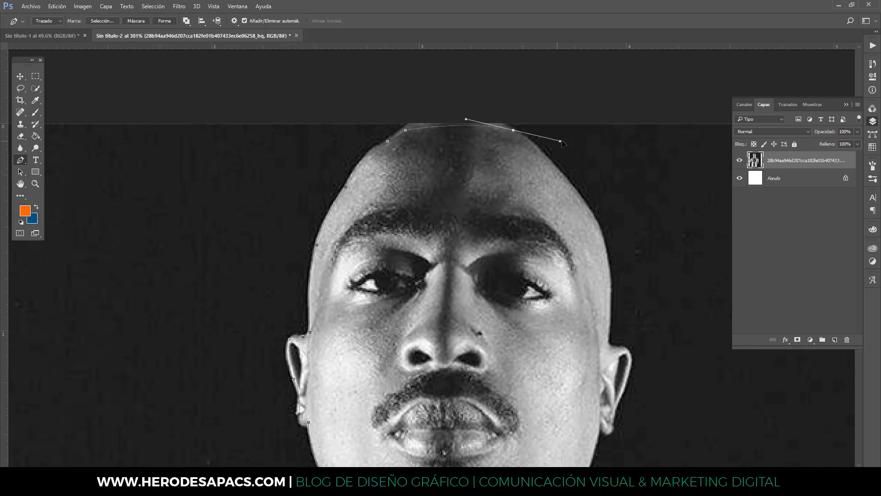
pyautogui.moveTo(571, 184); pyautogui.dragTo(594, 220)
pyautogui.moveTo(610, 281)
pyautogui.mouseDown()
pyautogui.moveTo(616, 342)
pyautogui.moveTo(606, 367)
pyautogui.mouseUp()
pyautogui.scroll(-3, 607, 367)
pyautogui.moveTo(600, 261)
pyautogui.mouseDown()
pyautogui.moveTo(620, 260)
pyautogui.moveTo(581, 267)
pyautogui.mouseUp()
pyautogui.scroll(-3, 606, 295)
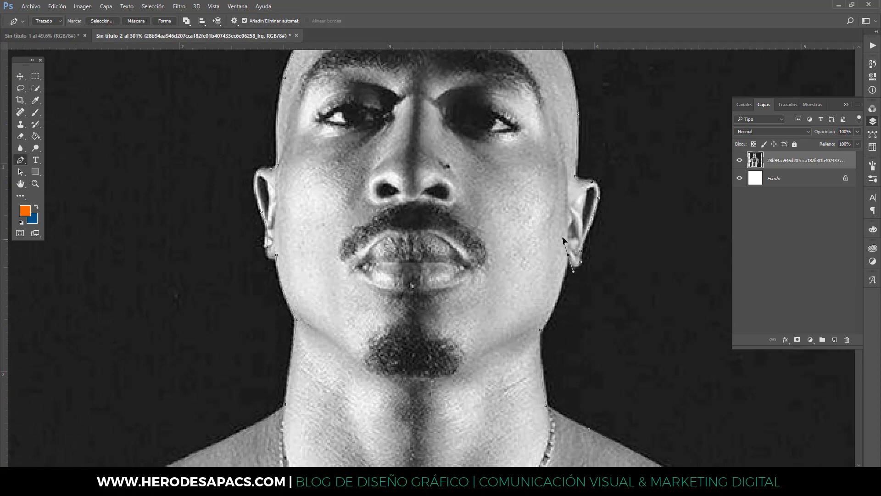
pyautogui.moveTo(541, 330); pyautogui.dragTo(528, 344)
pyautogui.scroll(5, 408, 210)
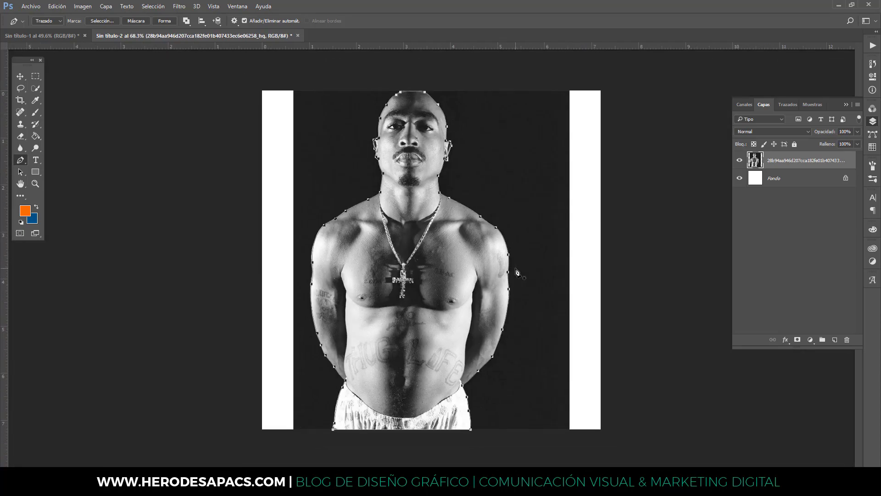
# Turn the path into a selection, copy it to Capa 1, and delete the original photo layer.
pyautogui.rightClick(408, 210)
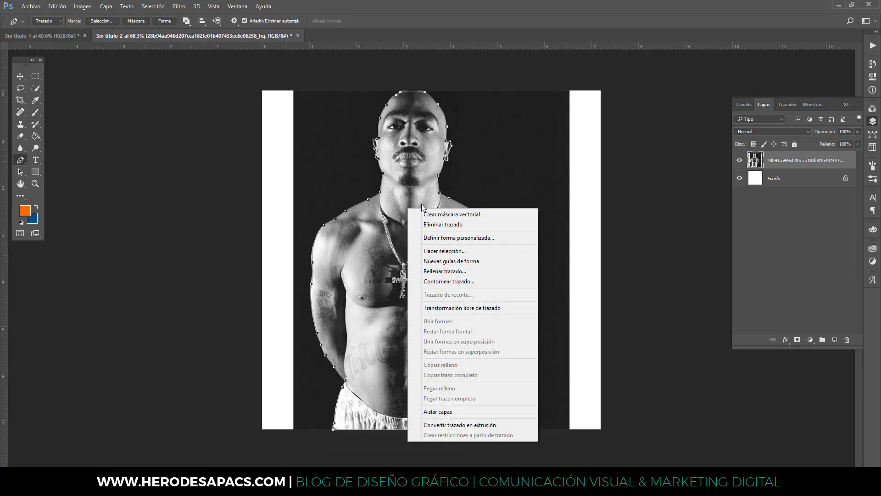
pyautogui.click(447, 250)
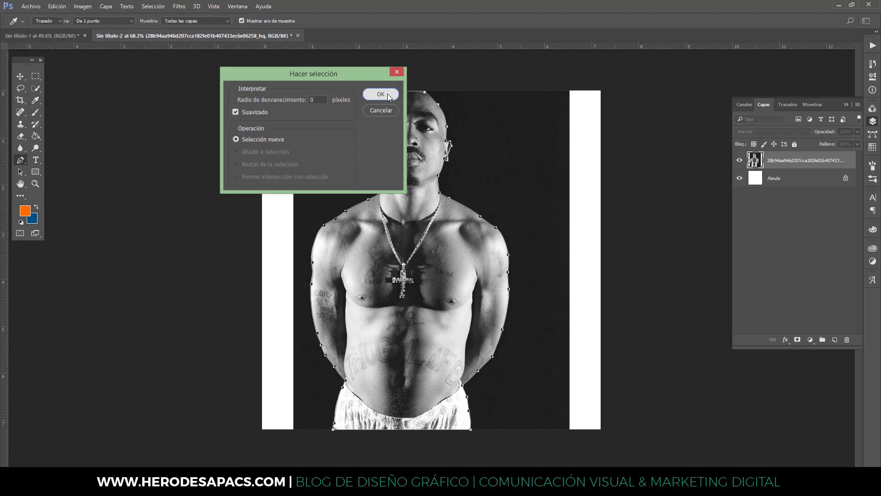
pyautogui.click(387, 94)
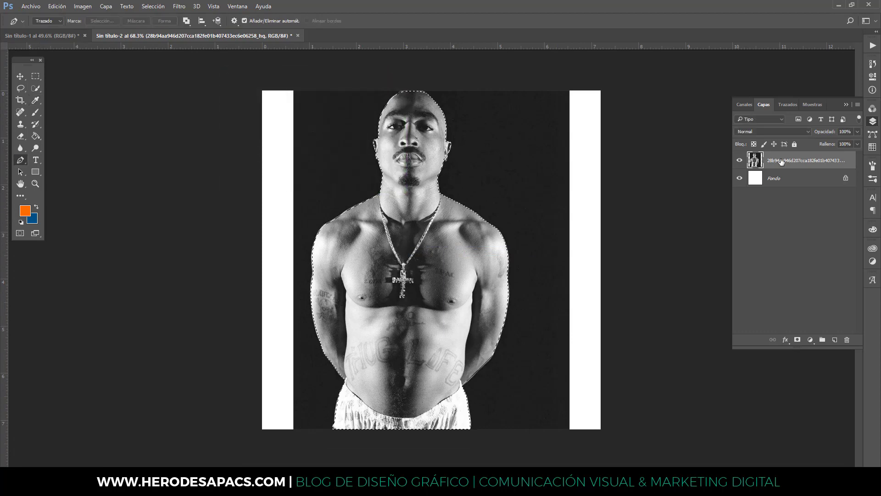
pyautogui.hotkey('ctrl', 'j')
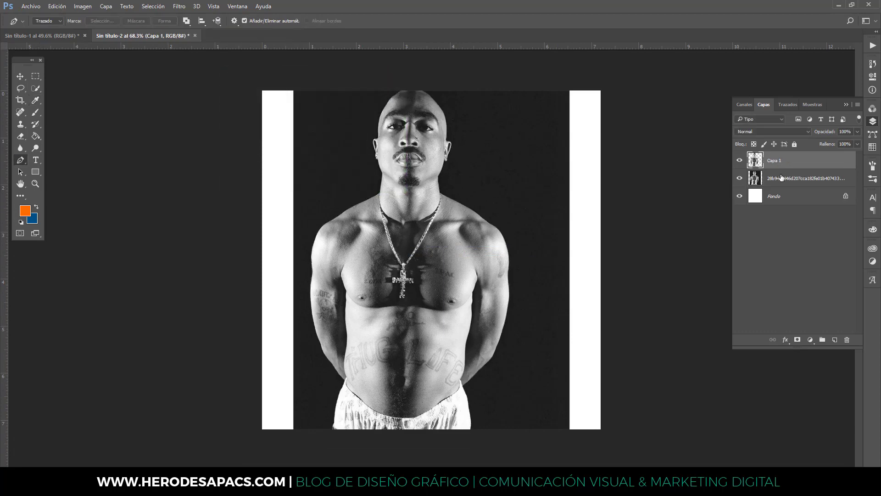
pyautogui.moveTo(781, 178); pyautogui.dragTo(847, 340)
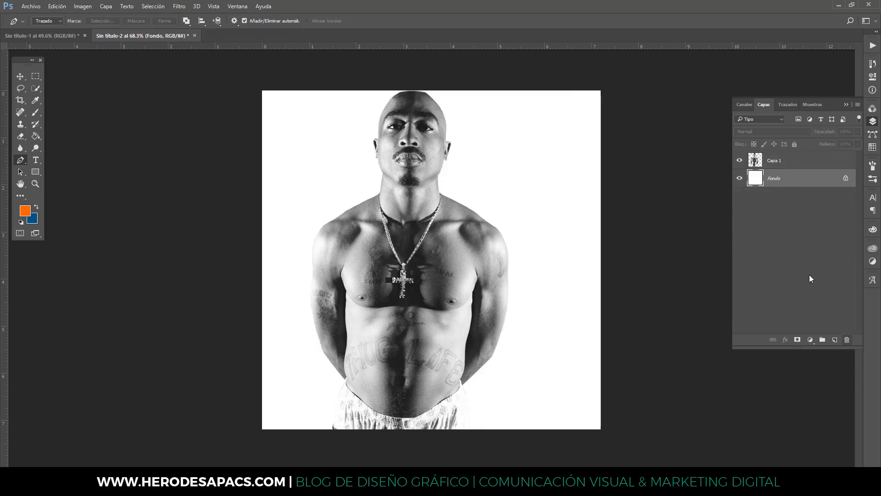
# Add a Brillo/contraste adjustment above Capa 1 with contrast 51 and brightness 5.
pyautogui.press('v')
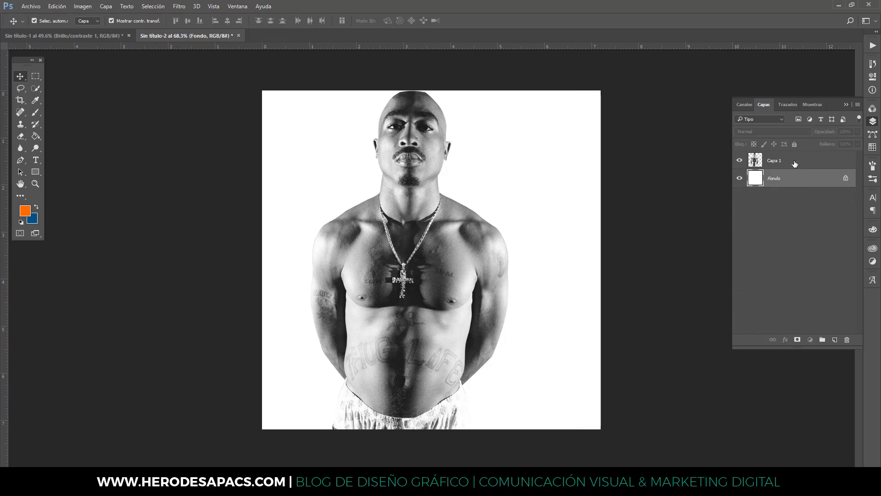
pyautogui.click(795, 164)
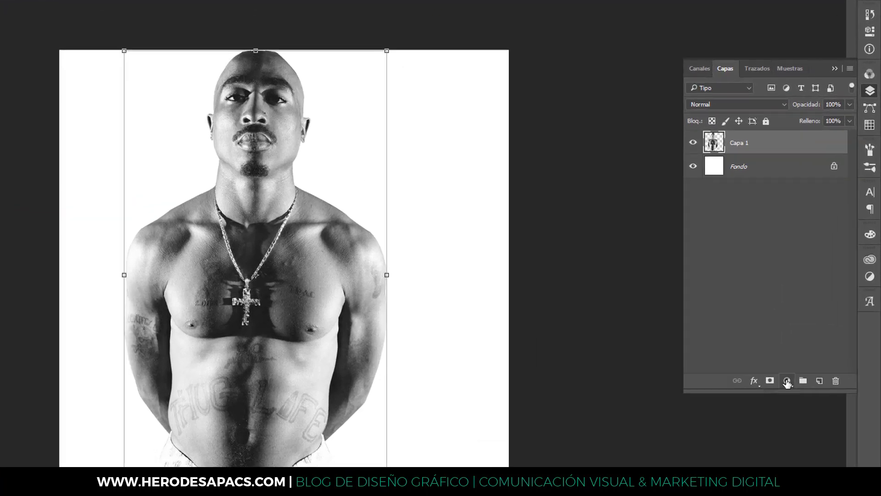
pyautogui.click(810, 339)
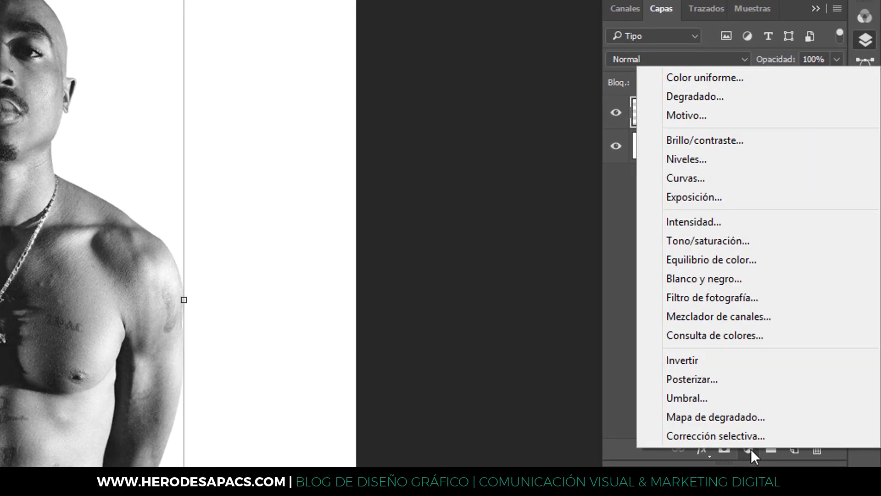
pyautogui.click(748, 140)
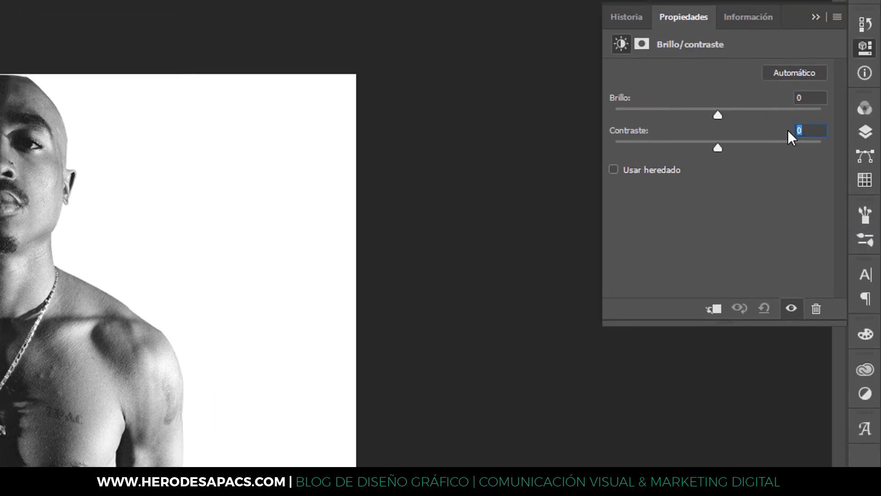
pyautogui.write('51')
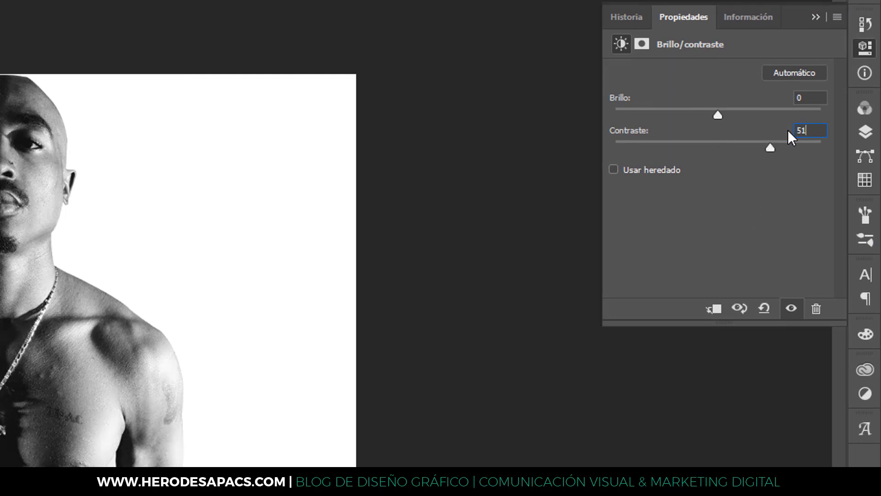
pyautogui.hotkey('shift', 'Tab')
pyautogui.write('5')
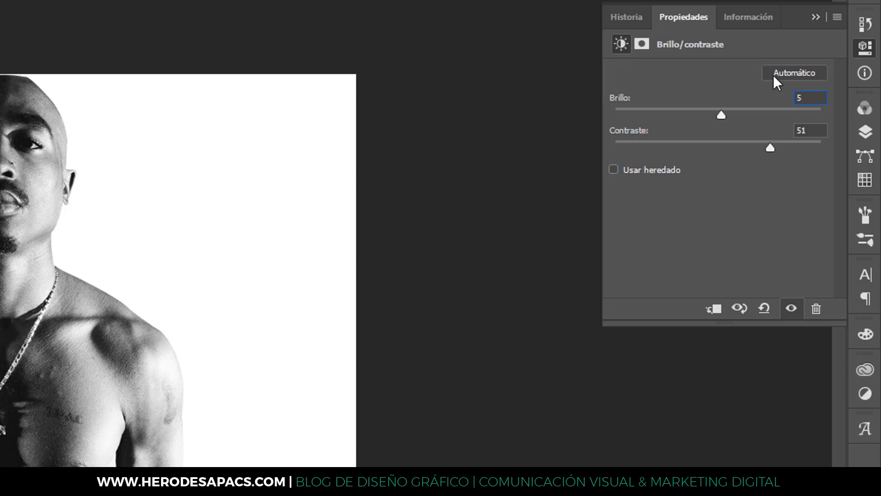
pyautogui.click(816, 17)
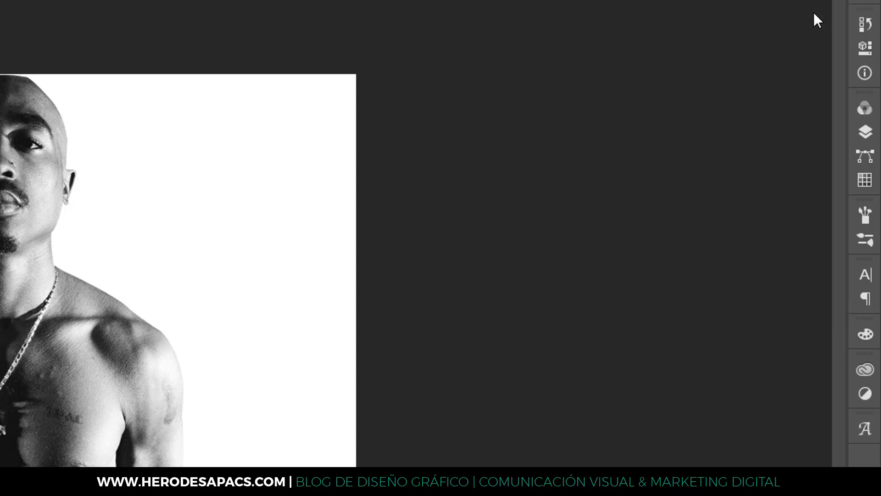
pyautogui.click(865, 132)
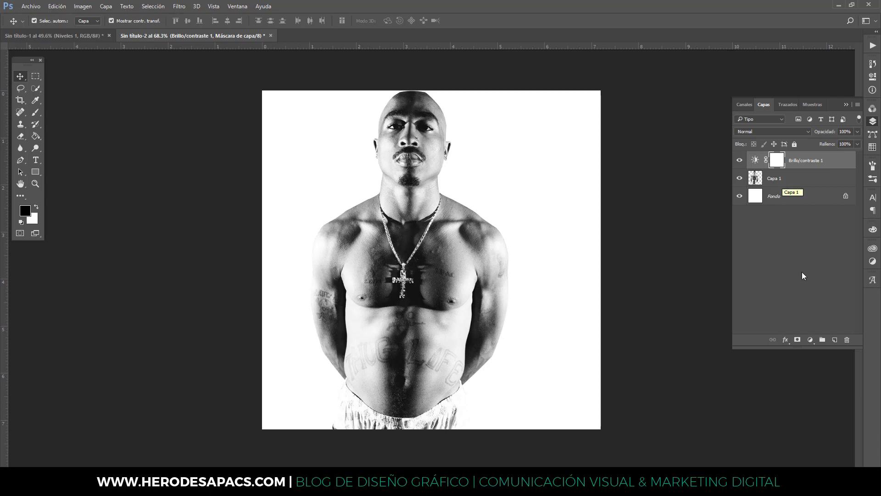
# Add a Niveles adjustment with black input 24 and white input lowered to 243.
pyautogui.click(810, 340)
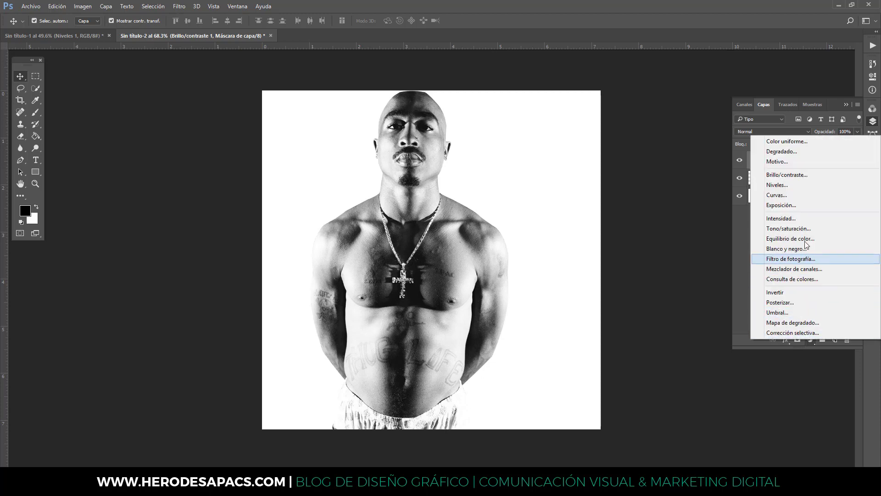
pyautogui.click(802, 185)
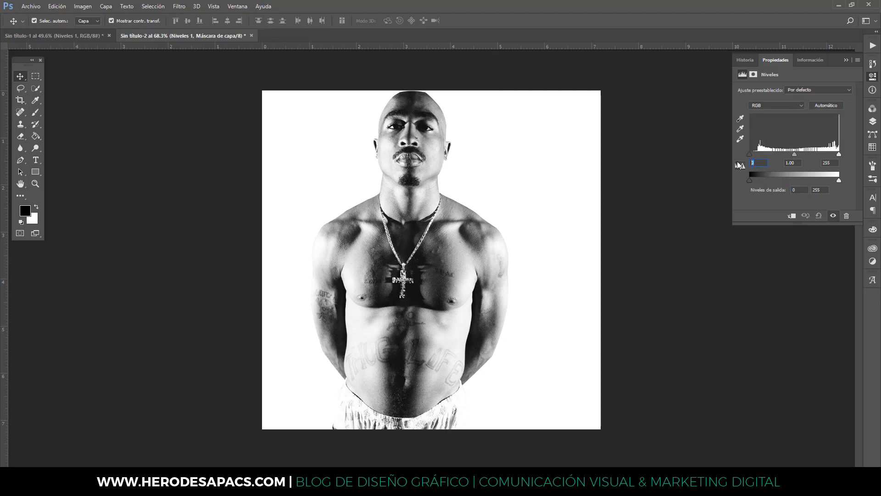
pyautogui.write('24')
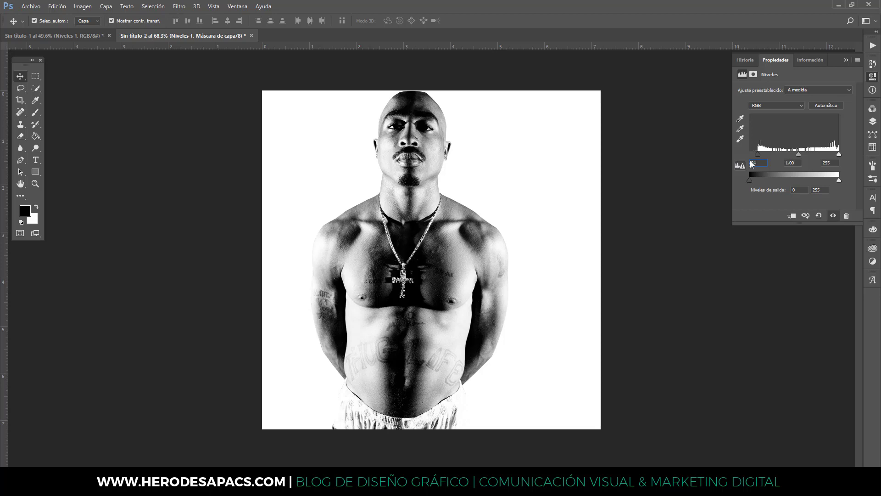
pyautogui.moveTo(838, 155); pyautogui.dragTo(835, 155)
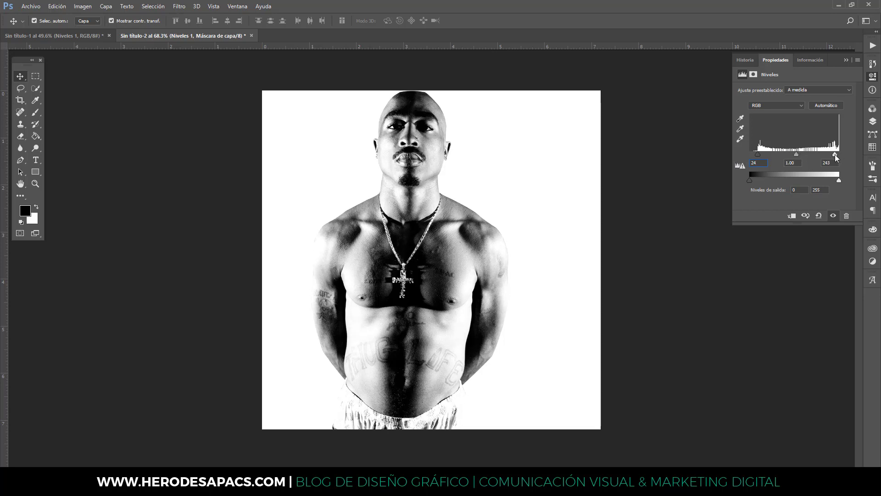
pyautogui.click(847, 60)
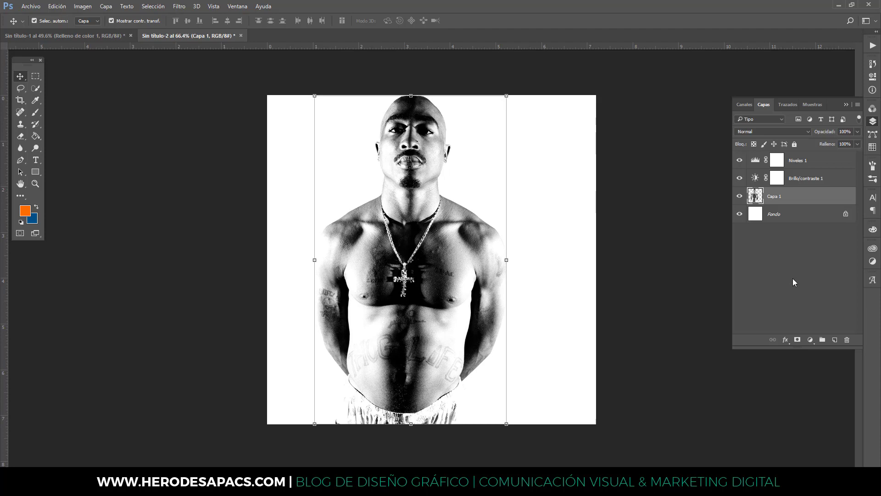
# Add a #135285 blue Color uniforme fill layer above Niveles 1 in Multiplicar mode.
pyautogui.click(795, 162)
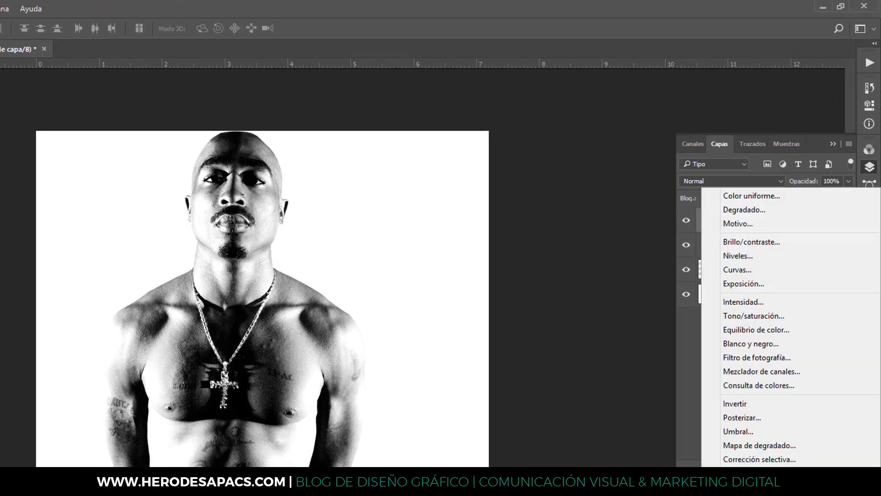
pyautogui.click(776, 197)
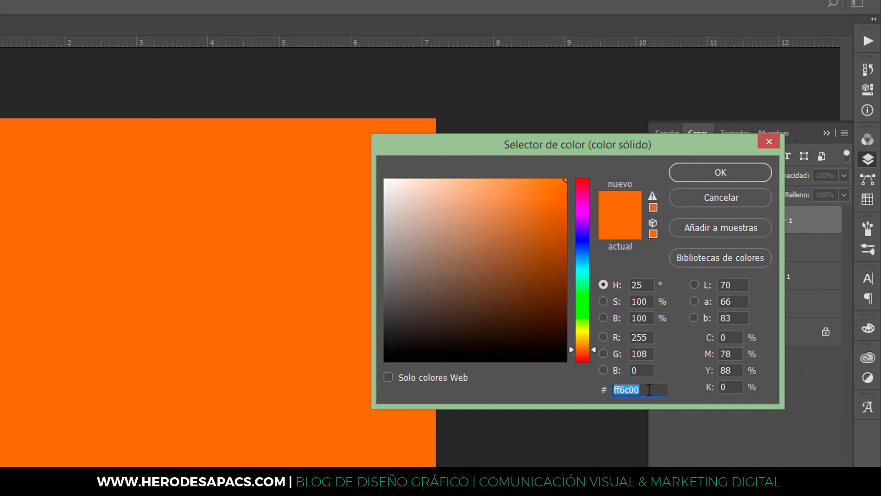
pyautogui.write('13')
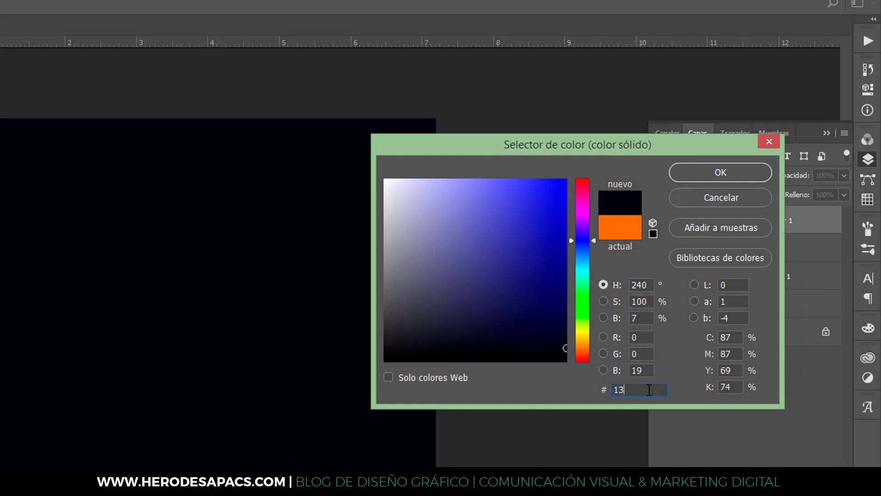
pyautogui.write('528')
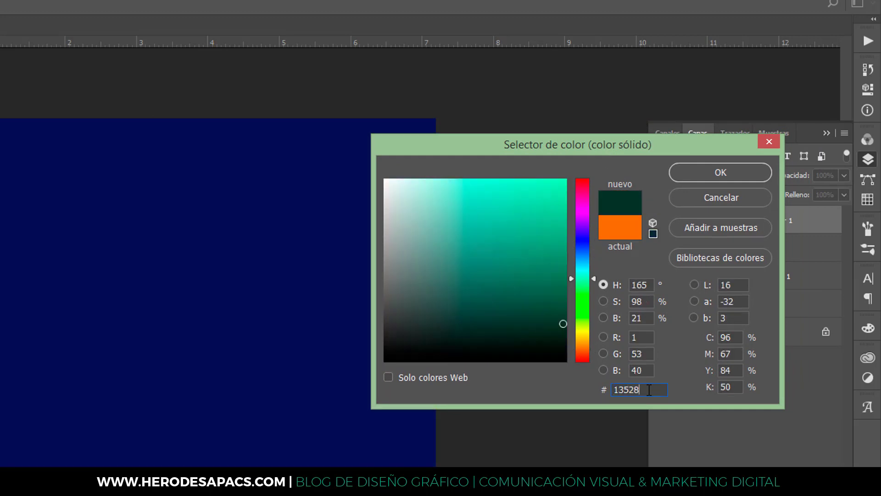
pyautogui.write('5')
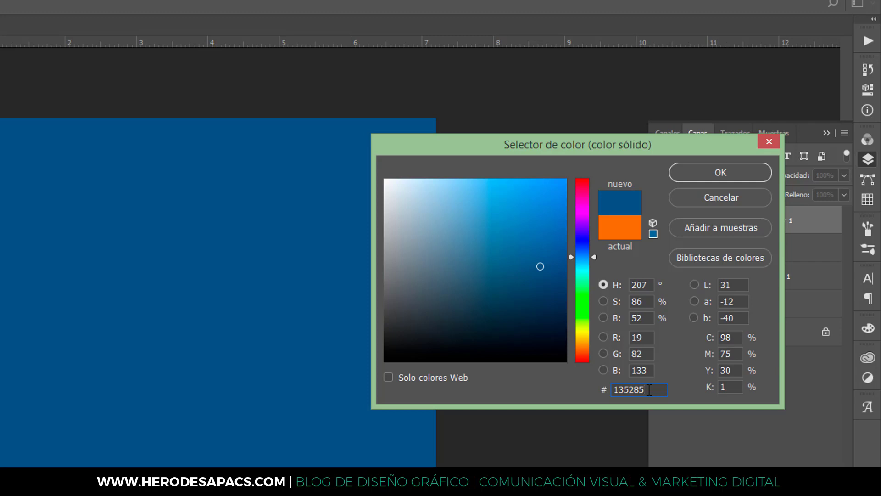
pyautogui.click(722, 173)
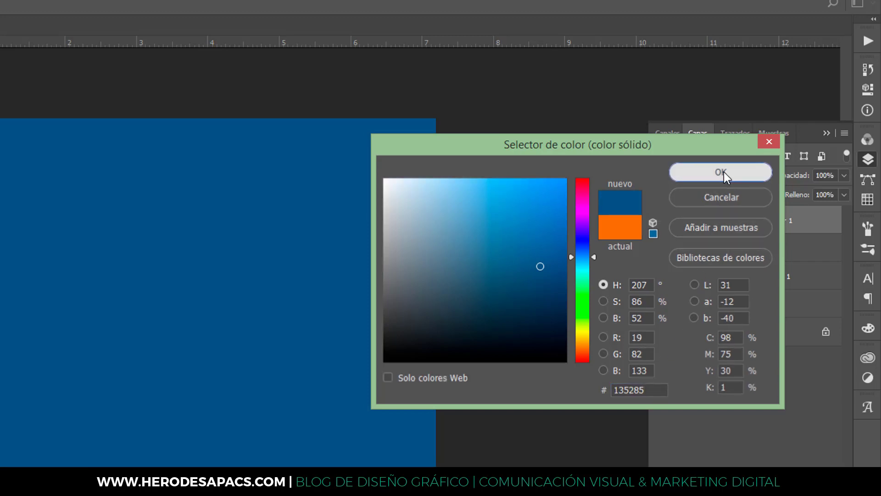
pyautogui.click(723, 175)
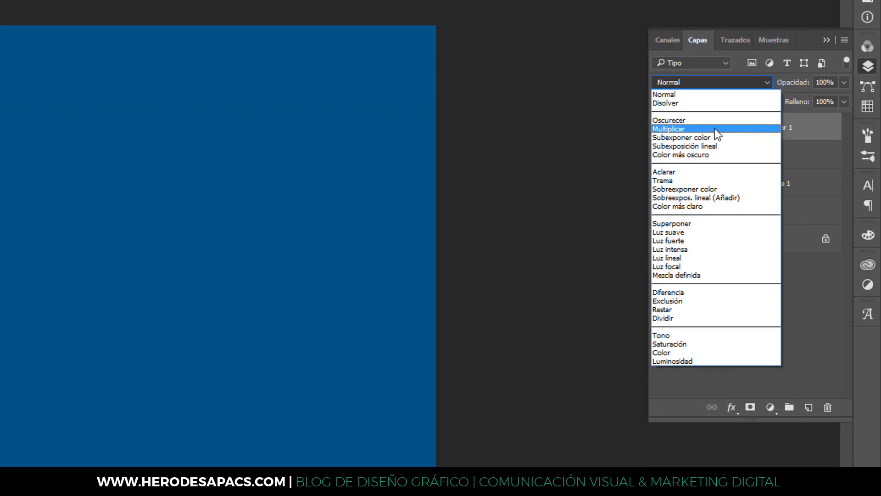
pyautogui.click(714, 128)
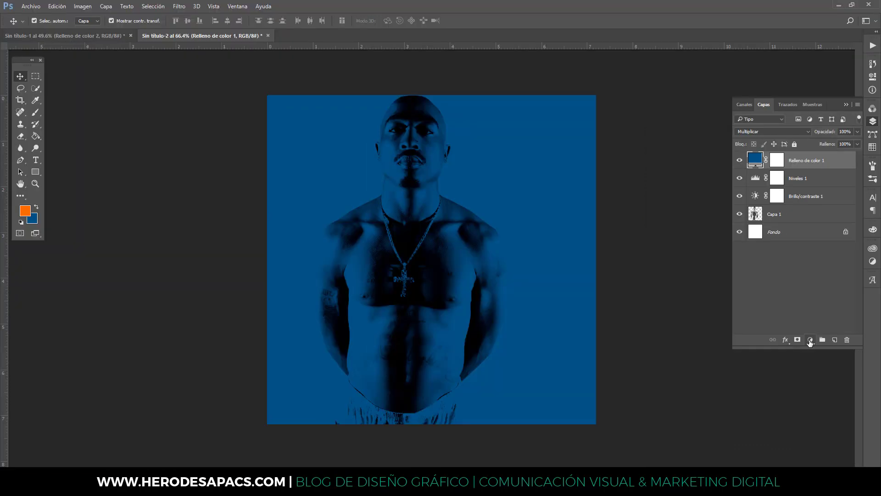
# Add a #431385 purple Color uniforme fill layer blended in Trama (Screen) mode.
pyautogui.click(810, 340)
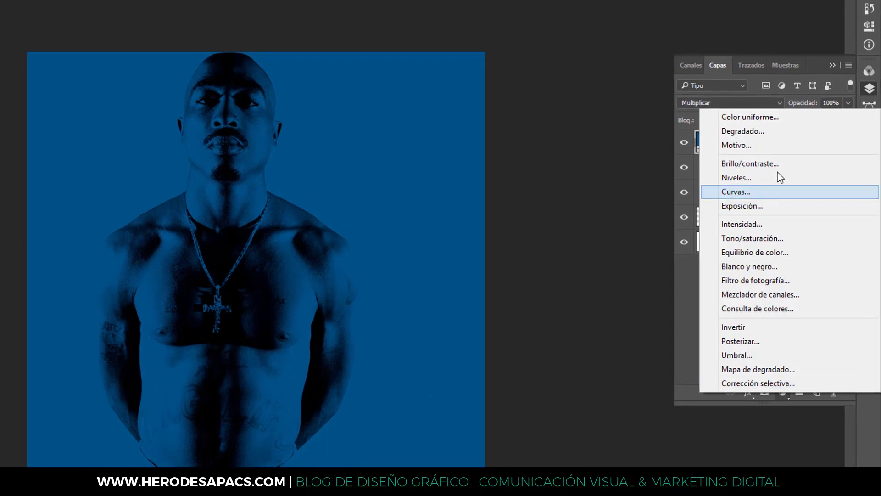
pyautogui.click(780, 118)
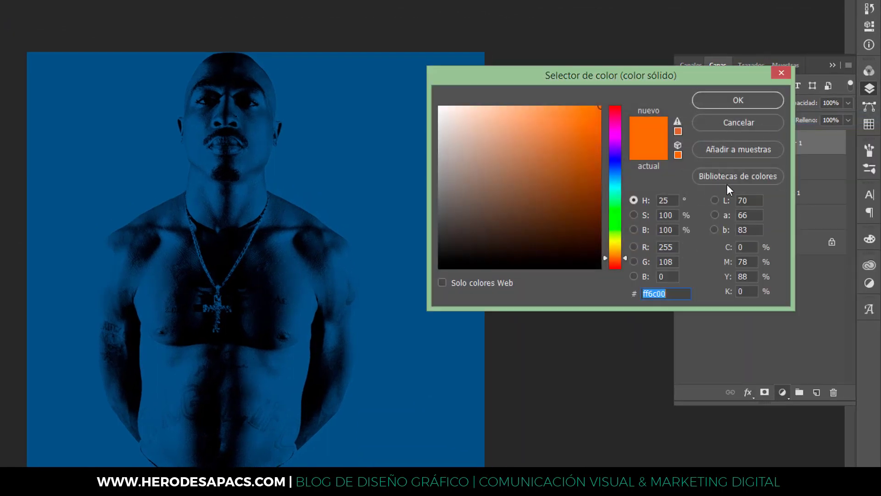
pyautogui.write('4')
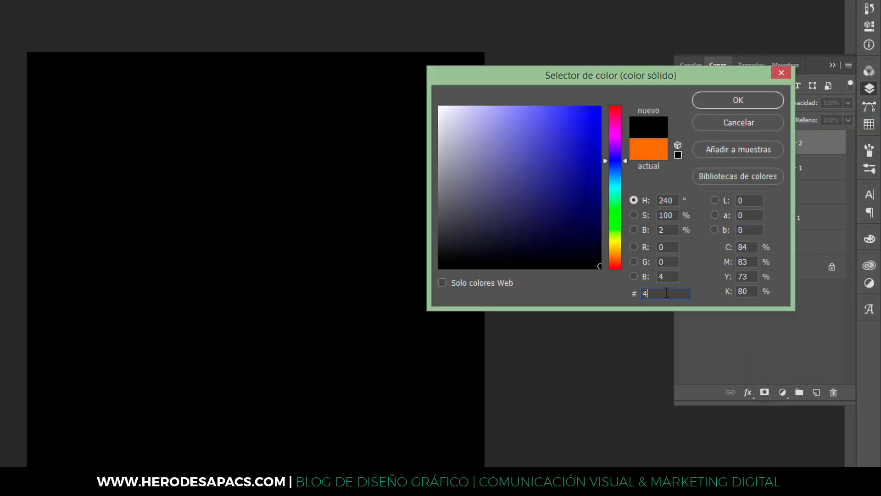
pyautogui.write('31385')
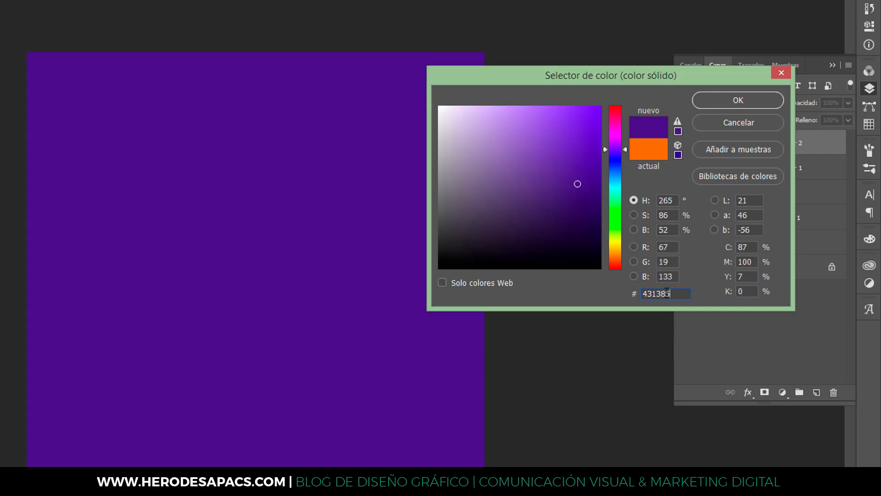
pyautogui.click(735, 101)
pyautogui.click(774, 131)
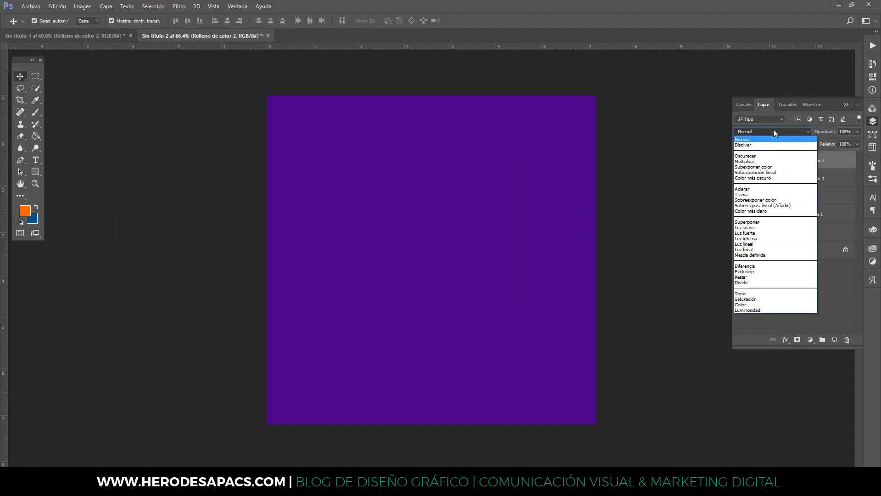
pyautogui.click(765, 195)
pyautogui.click(796, 216)
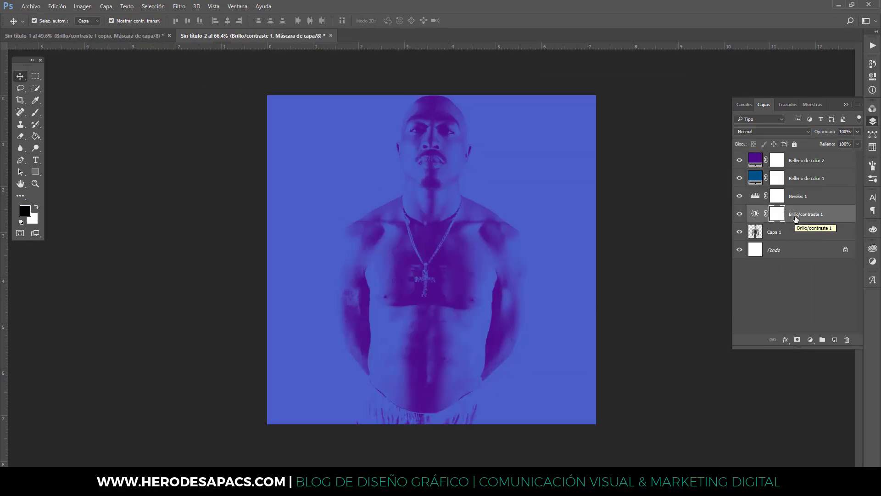
# Duplicate Brillo/contraste 1 and move the copy to the top of the layer stack.
pyautogui.hotkey('ctrl', 'j')
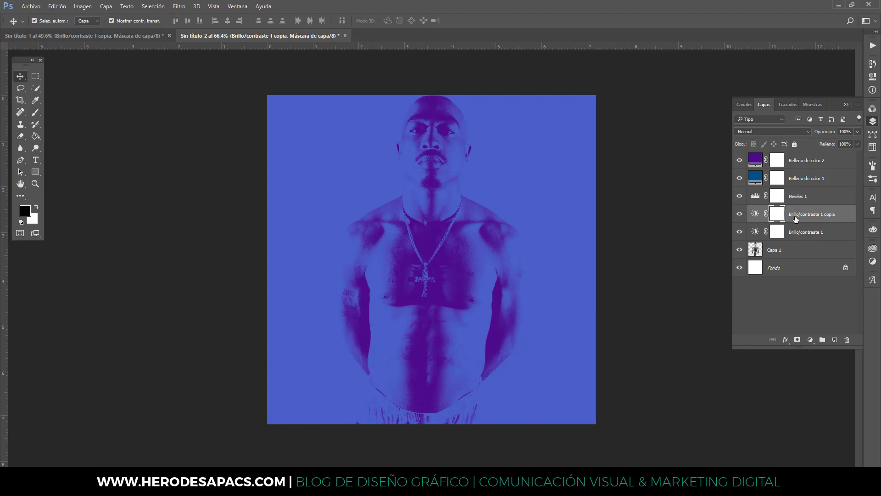
pyautogui.moveTo(796, 216); pyautogui.dragTo(795, 155)
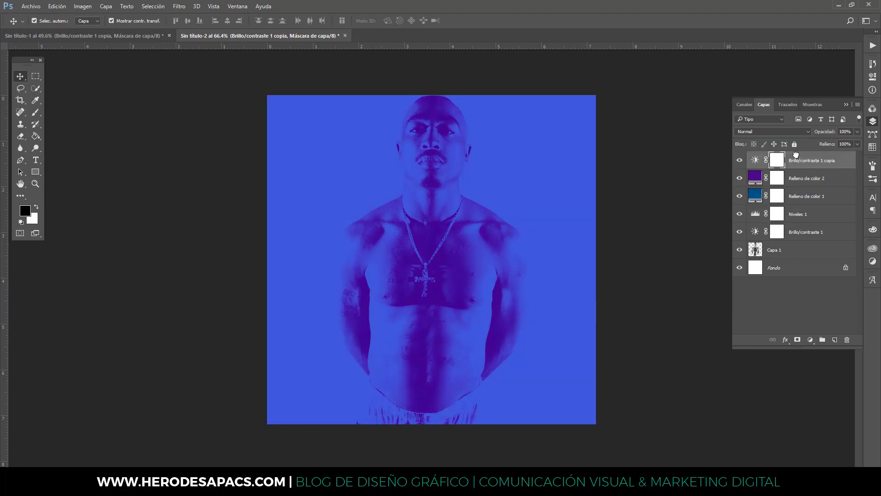
pyautogui.click(418, 121)
pyautogui.click(179, 5)
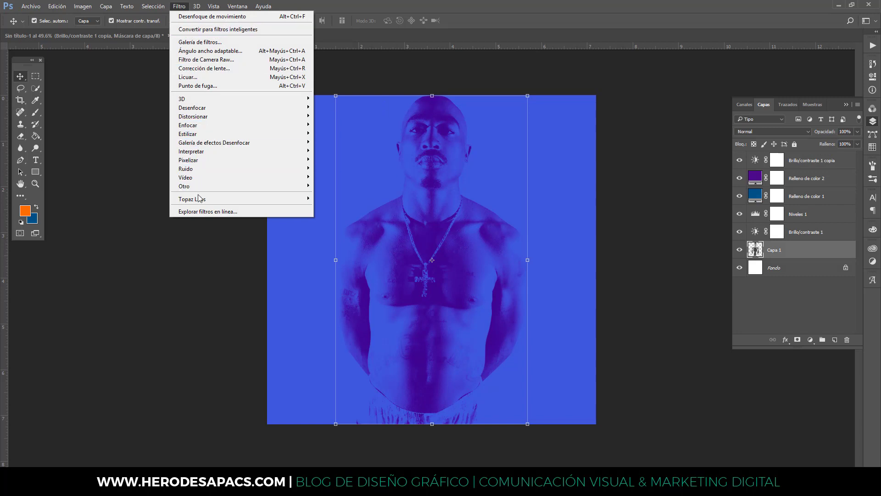
# Run Topaz Adjust 5 on Capa 1, compare Heavy Pop Grunge, and settle on Dynamic Pop II.
pyautogui.moveTo(191, 199)
pyautogui.click(326, 200)
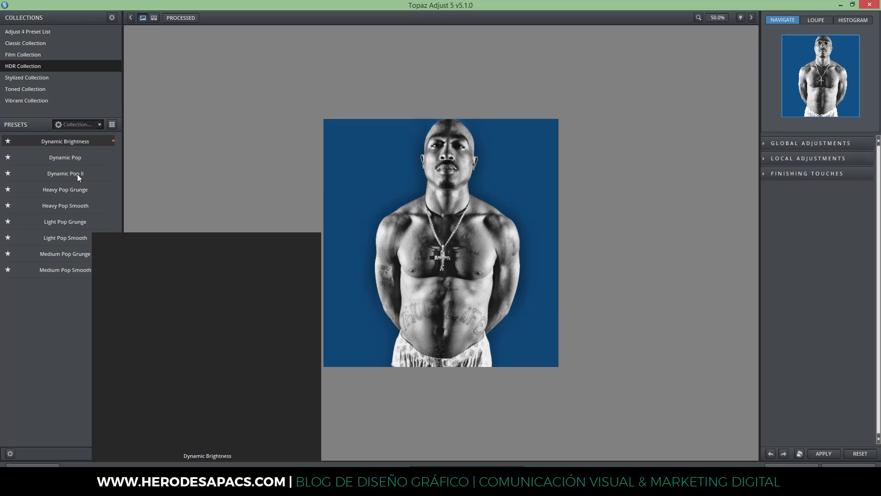
pyautogui.click(77, 174)
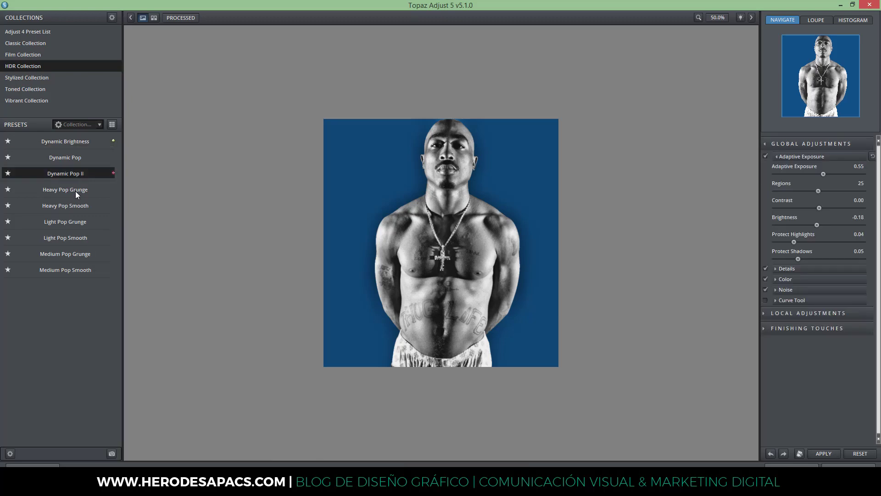
pyautogui.click(75, 191)
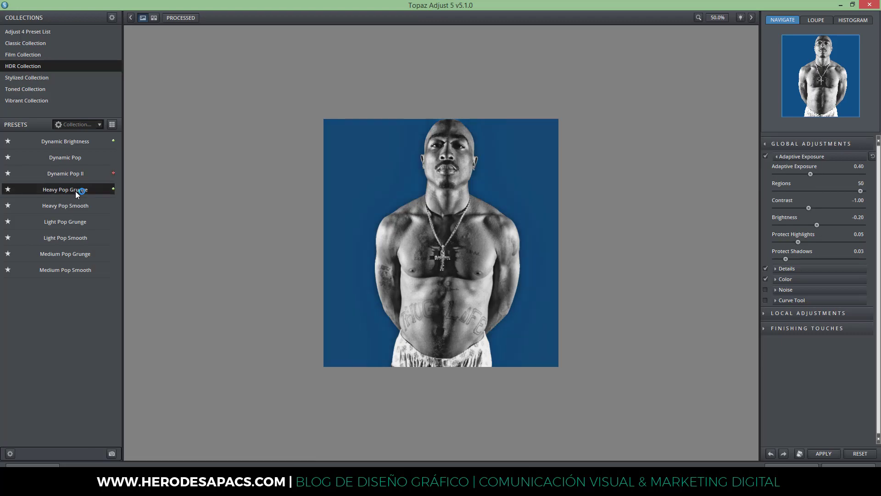
pyautogui.click(78, 175)
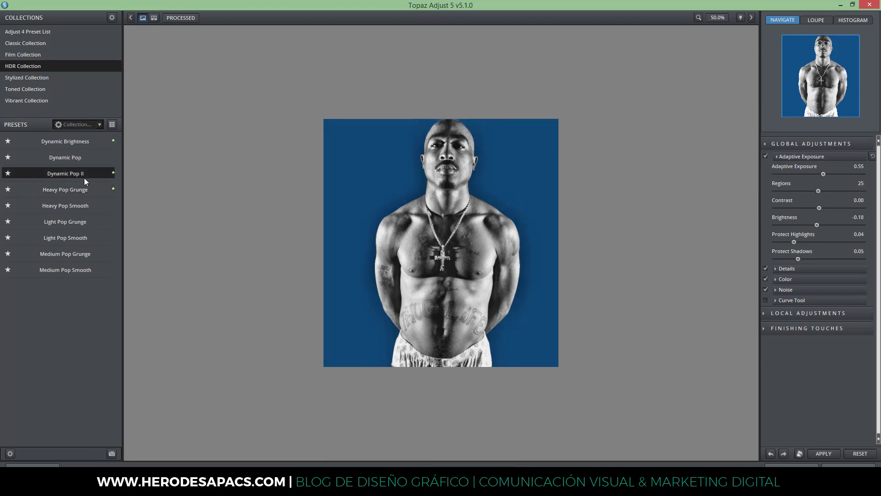
pyautogui.click(787, 269)
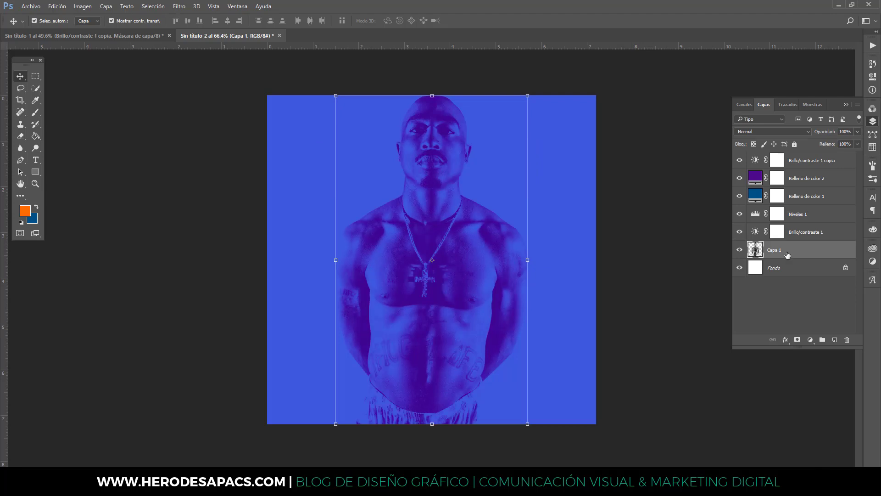
# Duplicate Capa 1 and set up the Dodge tool with a 9 px brush.
pyautogui.hotkey('ctrl', 'j')
pyautogui.click(35, 147)
pyautogui.scroll(2, 459, 151)
pyautogui.scroll(4, 473, 132)
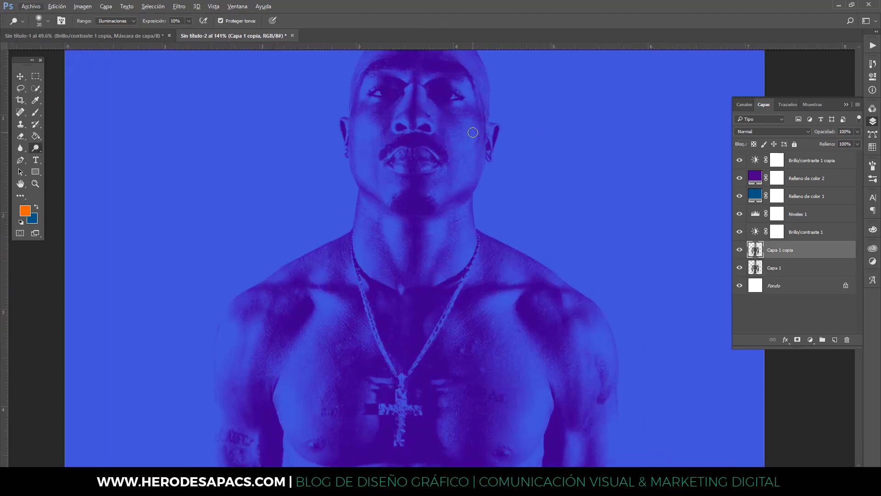
pyautogui.rightClick(473, 132)
pyautogui.scroll(2, 405, 137)
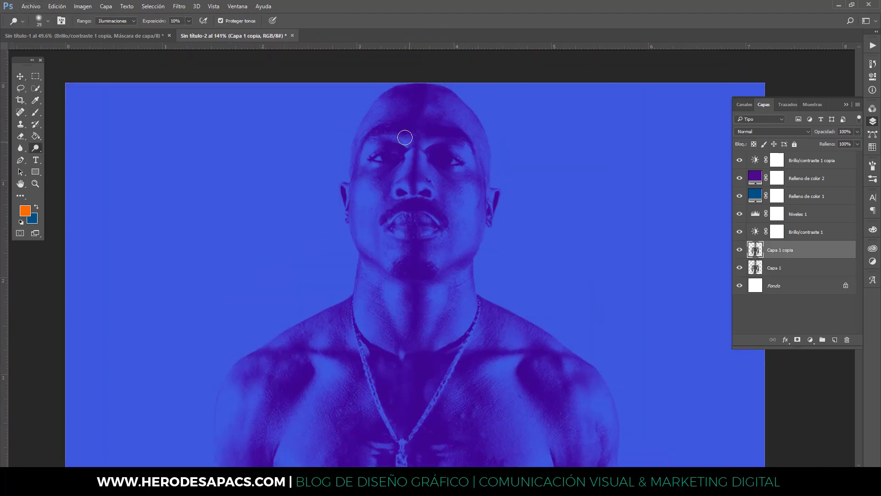
pyautogui.scroll(-2, 381, 184)
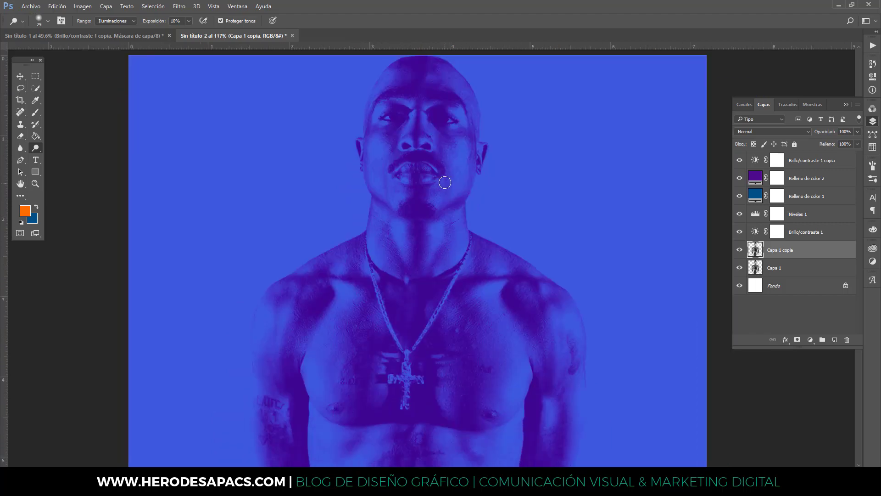
pyautogui.scroll(2, 444, 183)
pyautogui.rightClick(440, 169)
pyautogui.moveTo(481, 172); pyautogui.dragTo(479, 170)
pyautogui.press('Return')
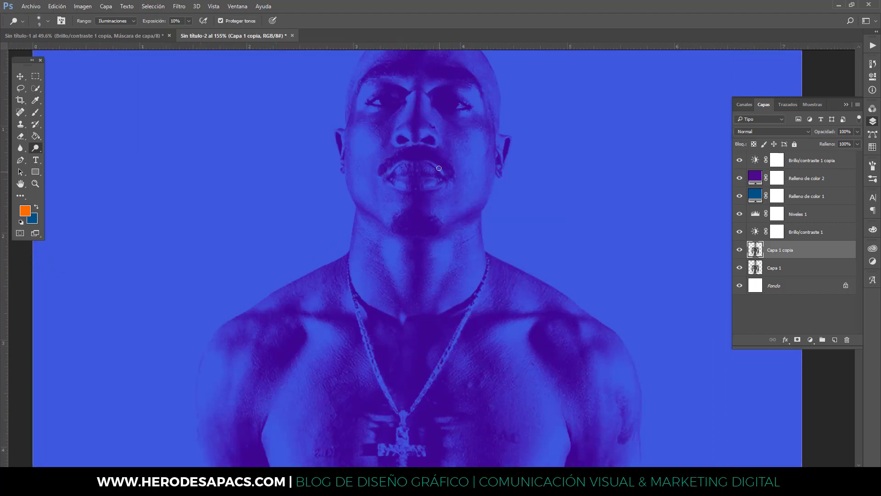
# Switch to the Burn tool on Midtones and enlarge the brush to 17 px.
pyautogui.scroll(-2, 379, 102)
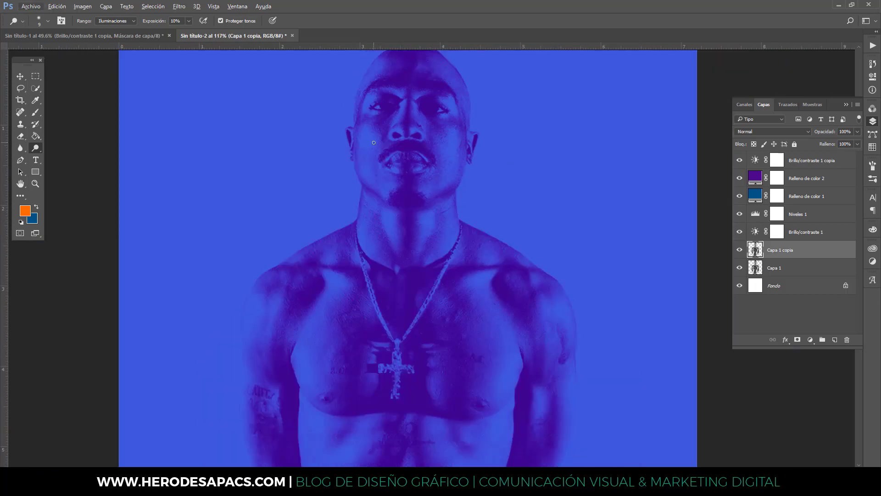
pyautogui.rightClick(35, 147)
pyautogui.click(68, 157)
pyautogui.scroll(3, 452, 150)
pyautogui.rightClick(453, 150)
pyautogui.moveTo(461, 147); pyautogui.dragTo(463, 147)
pyautogui.press('Return')
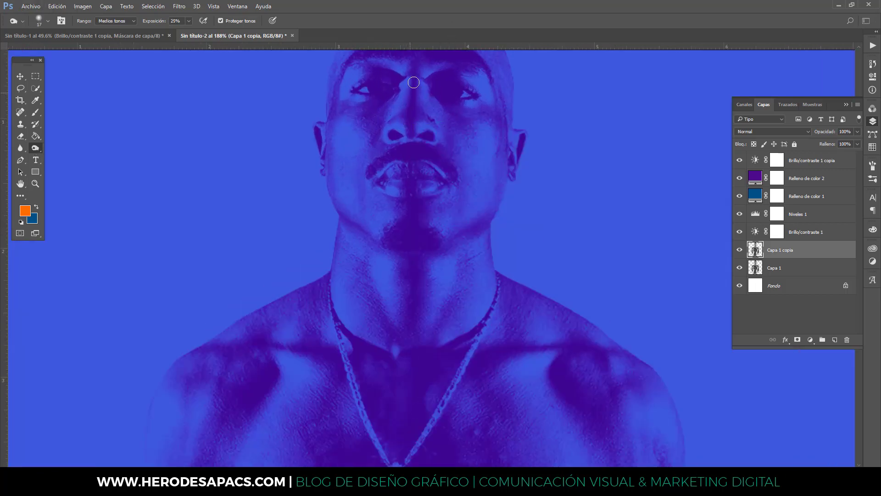
# Enlarge the burn brush to 25 px and darken midtones over the face and chest.
pyautogui.scroll(-3, 389, 113)
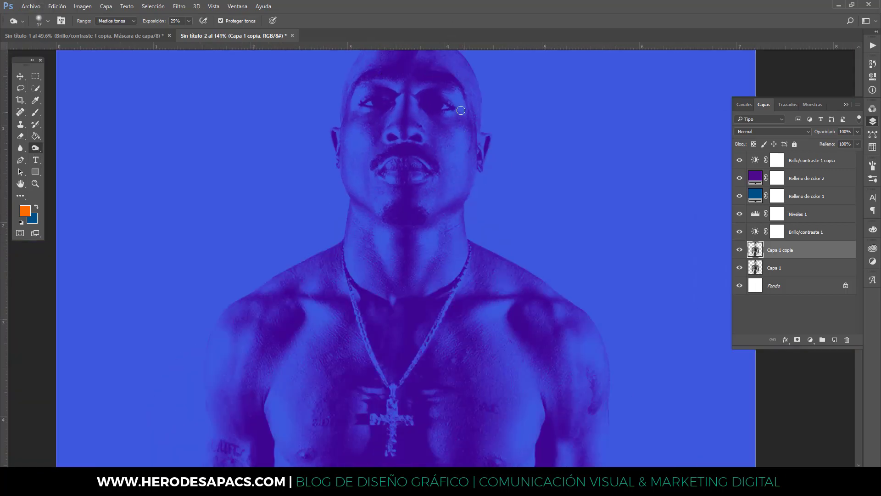
pyautogui.scroll(-1, 405, 190)
pyautogui.scroll(-1, 437, 208)
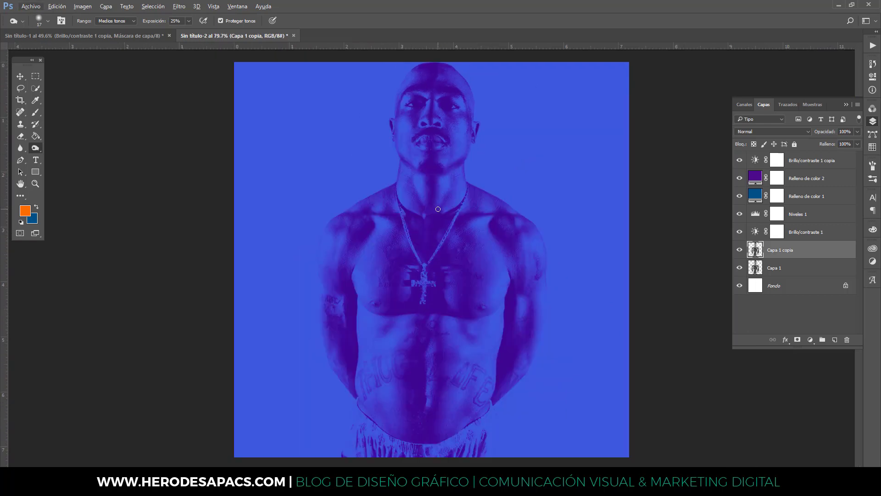
pyautogui.rightClick(407, 217)
pyautogui.moveTo(452, 237); pyautogui.dragTo(459, 240)
pyautogui.scroll(2, 436, 138)
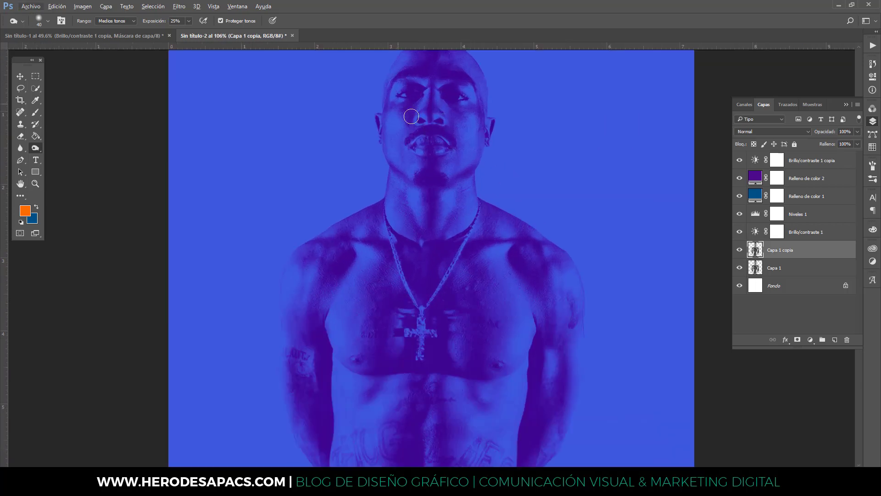
pyautogui.scroll(-3, 304, 131)
pyautogui.press('v')
pyautogui.scroll(-1, 584, 202)
# Add a new empty layer above Brillo/contraste 1 copia and set the foreground colour to white.
pyautogui.click(330, 123)
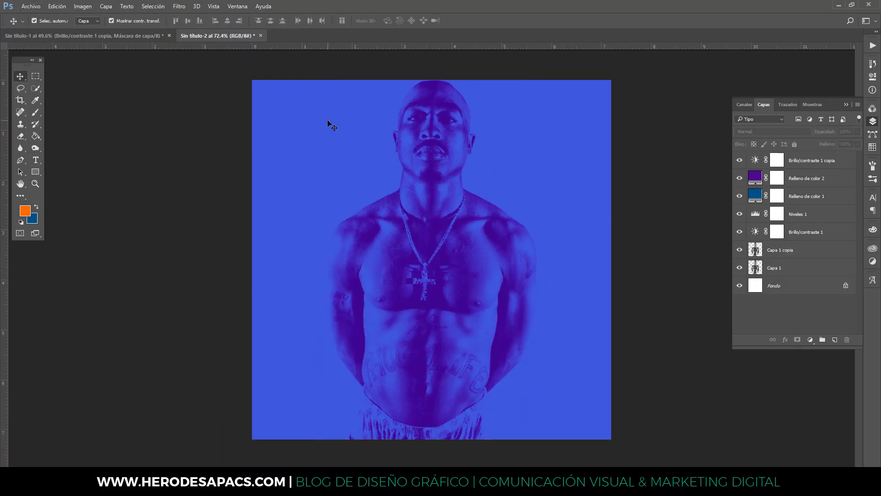
pyautogui.click(763, 168)
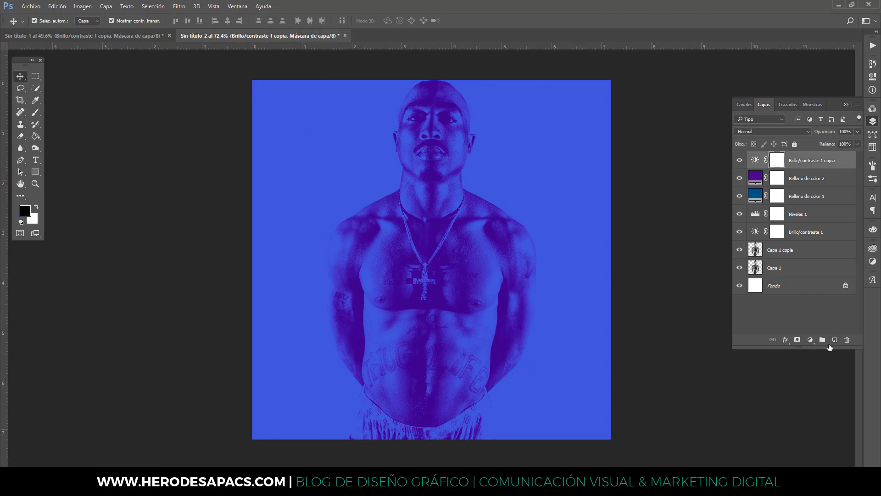
pyautogui.click(834, 340)
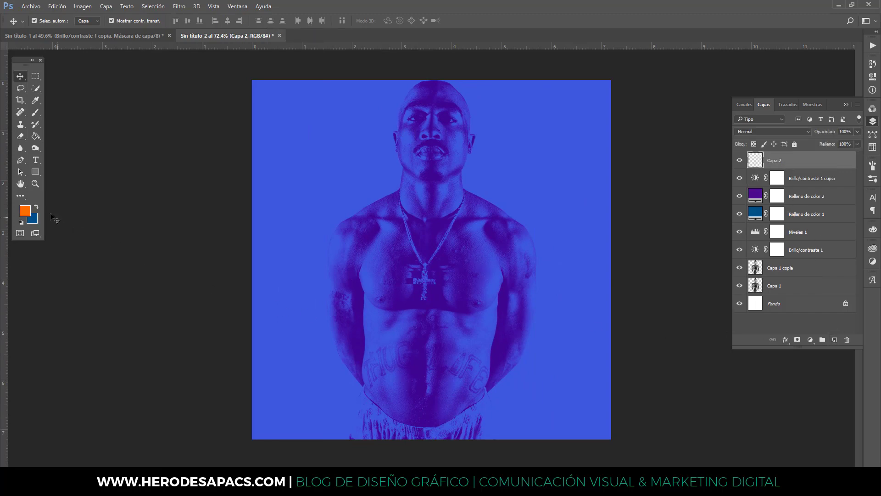
pyautogui.click(26, 211)
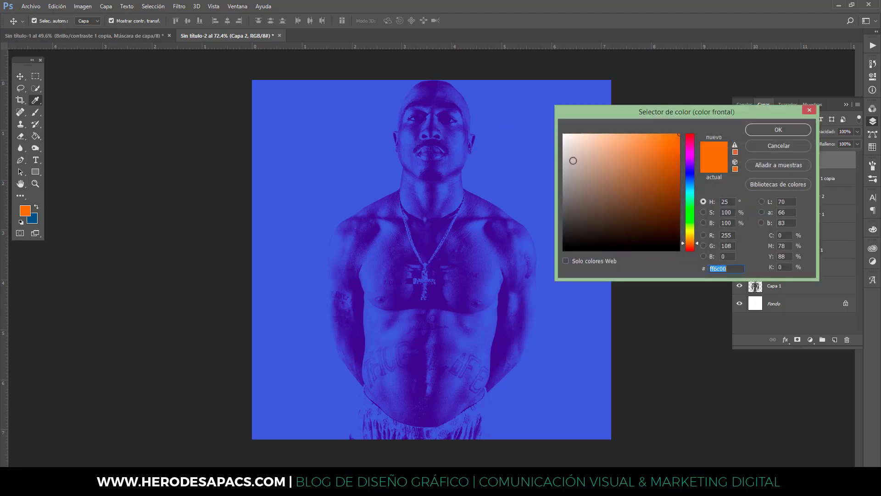
pyautogui.moveTo(571, 156); pyautogui.dragTo(561, 131)
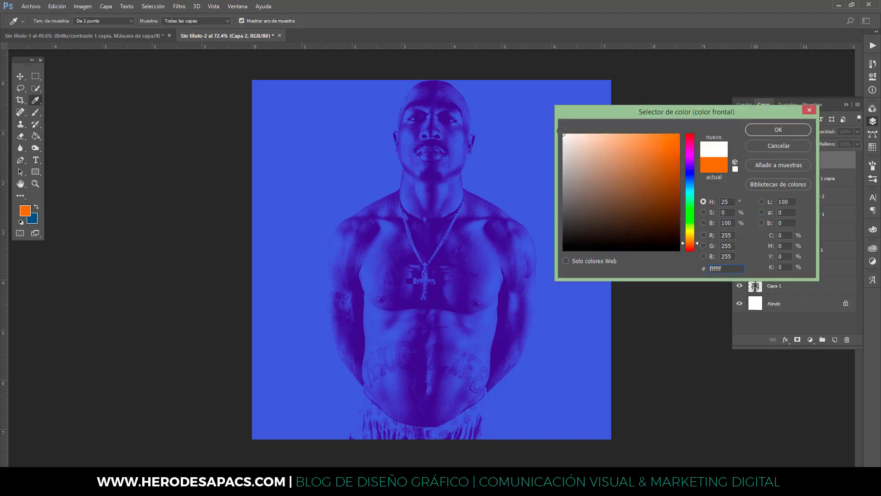
pyautogui.click(772, 129)
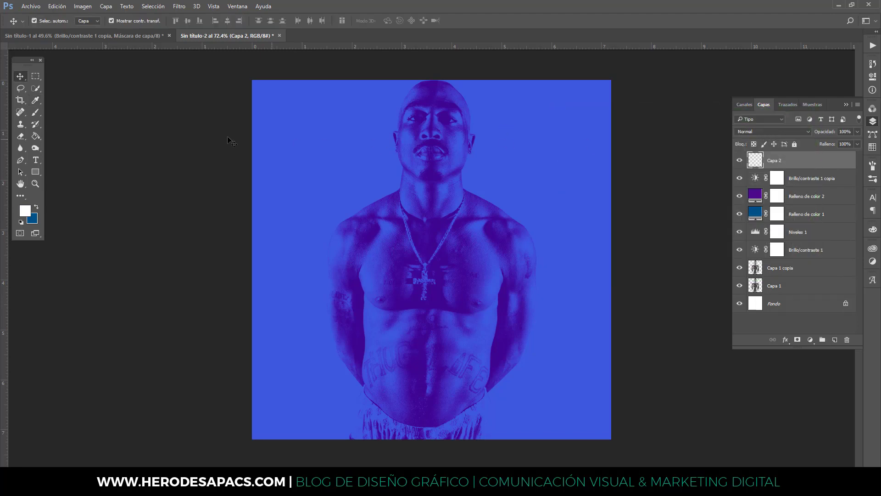
# Fill a square selection over the face with white, then deselect it.
pyautogui.click(35, 76)
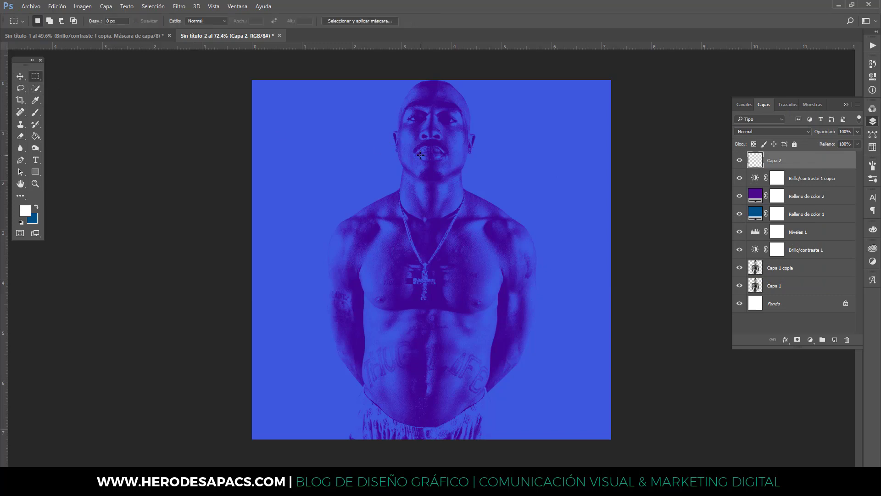
pyautogui.moveTo(393, 145); pyautogui.dragTo(489, 230)
pyautogui.click(37, 136)
pyautogui.click(397, 146)
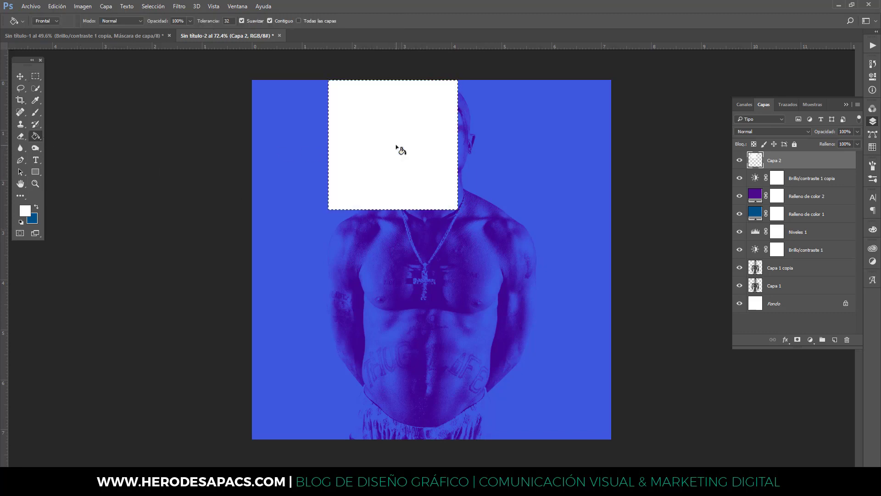
pyautogui.click(20, 77)
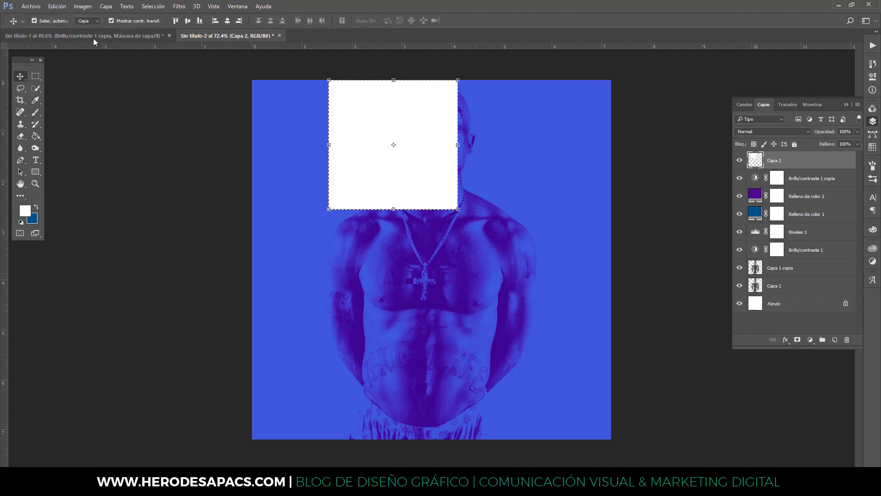
pyautogui.click(153, 6)
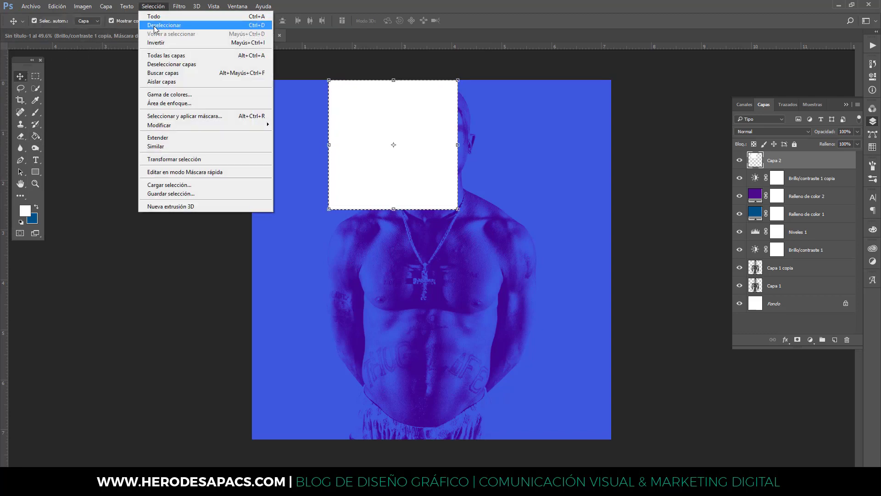
pyautogui.click(155, 27)
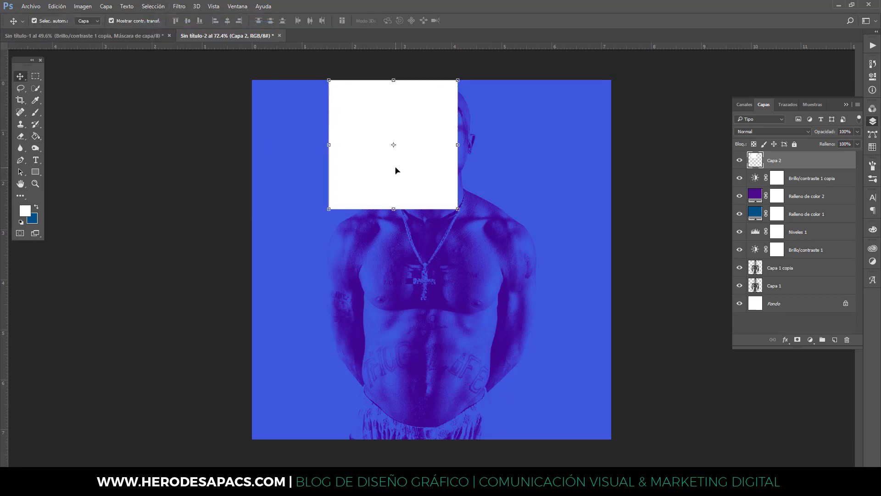
pyautogui.hotkey('ctrl', 't')
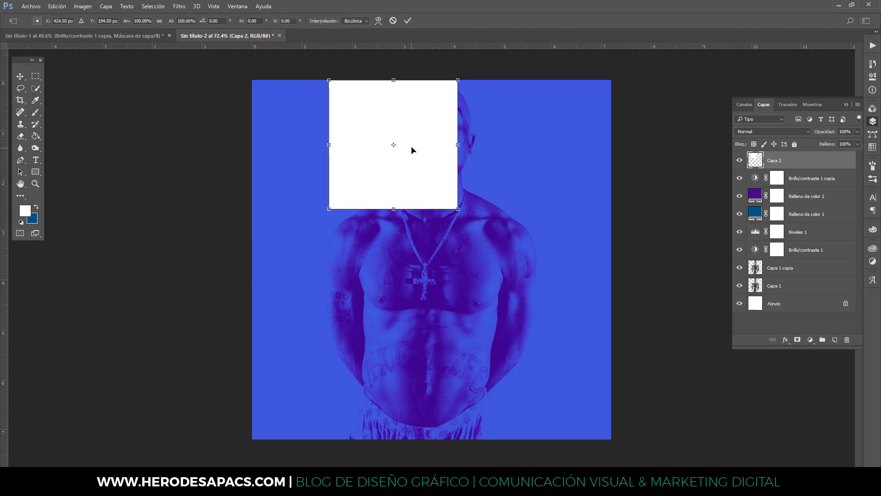
# Stretch the white square into a tall centred rectangle covering most of the canvas, at full opacity.
pyautogui.moveTo(425, 146)
pyautogui.mouseDown()
pyautogui.moveTo(464, 147)
pyautogui.moveTo(440, 175)
pyautogui.mouseUp()
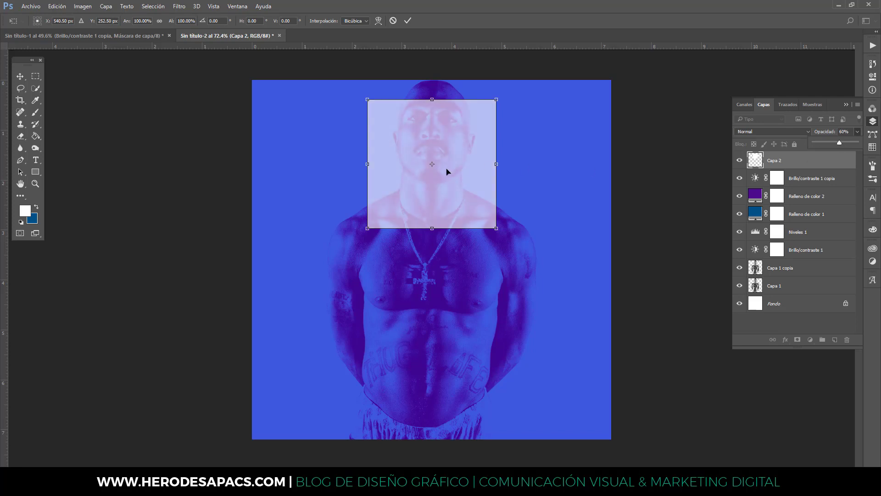
pyautogui.moveTo(432, 228); pyautogui.dragTo(431, 415)
pyautogui.moveTo(496, 257); pyautogui.dragTo(533, 254)
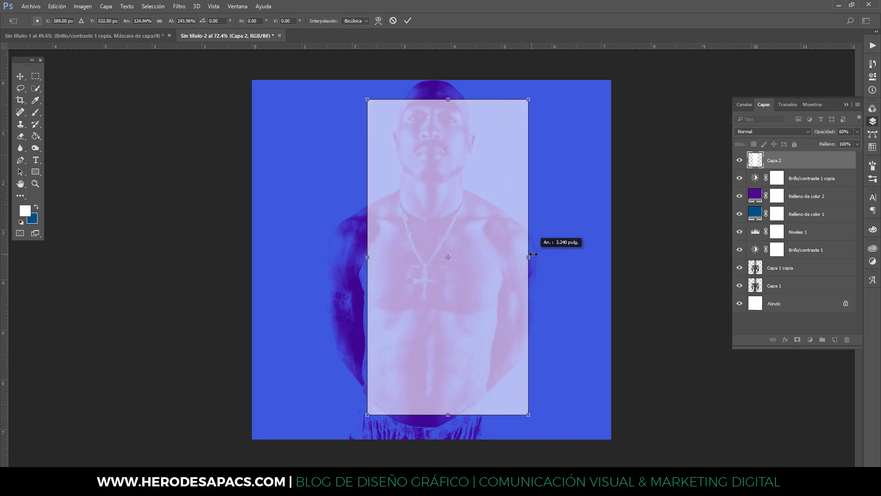
pyautogui.moveTo(368, 257); pyautogui.dragTo(334, 257)
pyautogui.moveTo(397, 216); pyautogui.dragTo(398, 219)
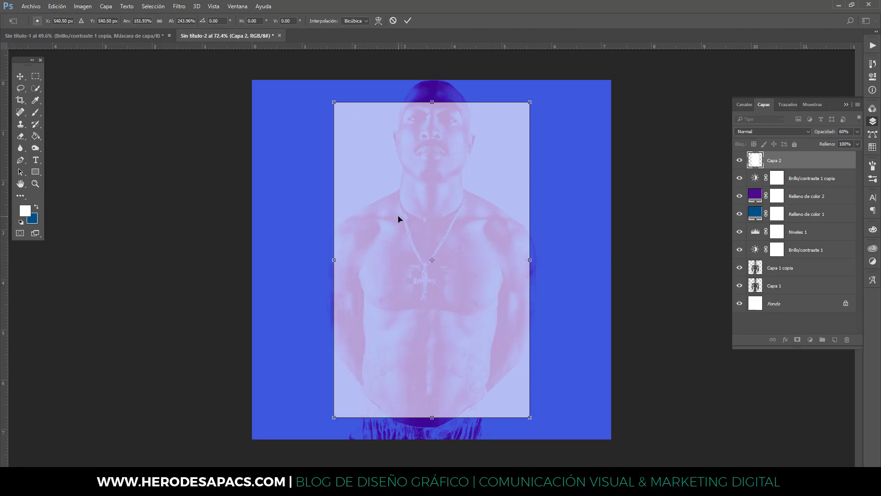
pyautogui.click(408, 21)
pyautogui.press('0')
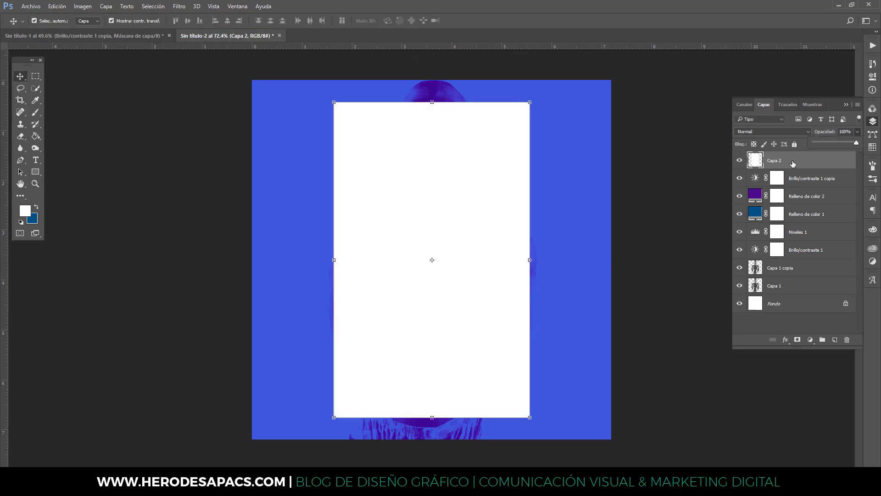
# Duplicate the rectangle as Capa 2 copia and scale the copy slightly smaller, centred.
pyautogui.hotkey('ctrl', 'j')
pyautogui.hotkey('ctrl', 't')
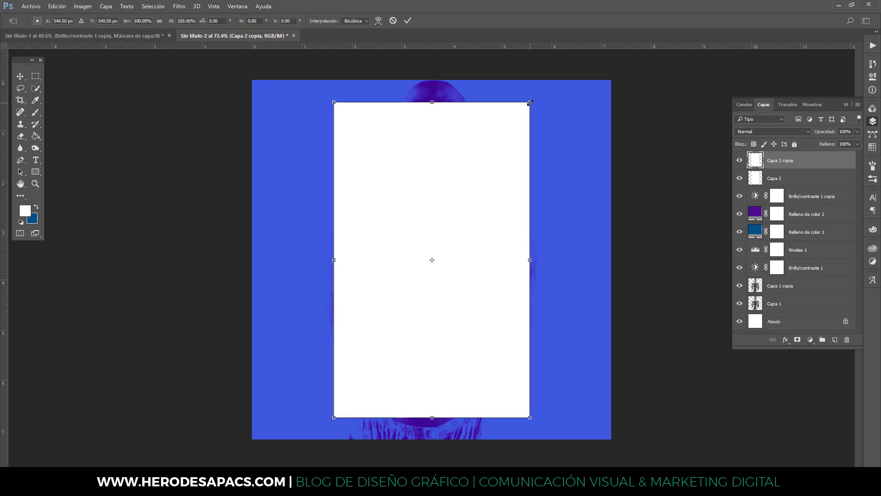
pyautogui.moveTo(531, 102); pyautogui.dragTo(471, 150)
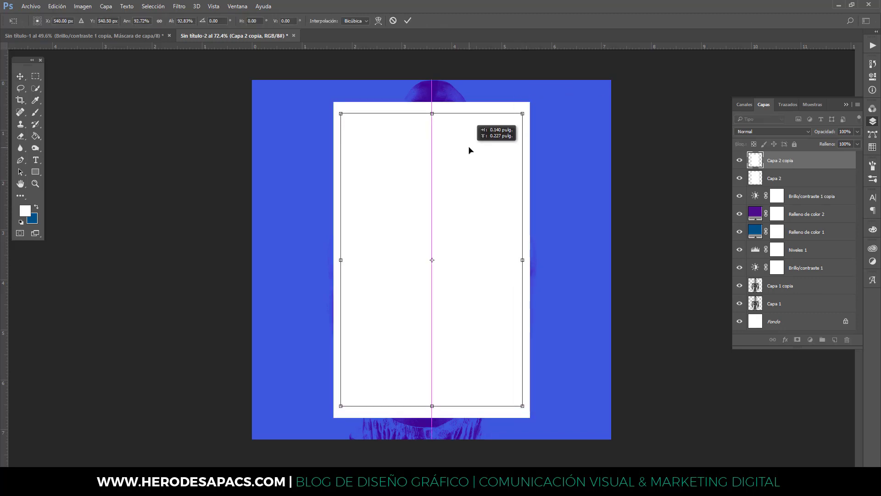
pyautogui.moveTo(523, 264)
pyautogui.mouseDown()
pyautogui.moveTo(475, 241)
pyautogui.moveTo(477, 255)
pyautogui.mouseUp()
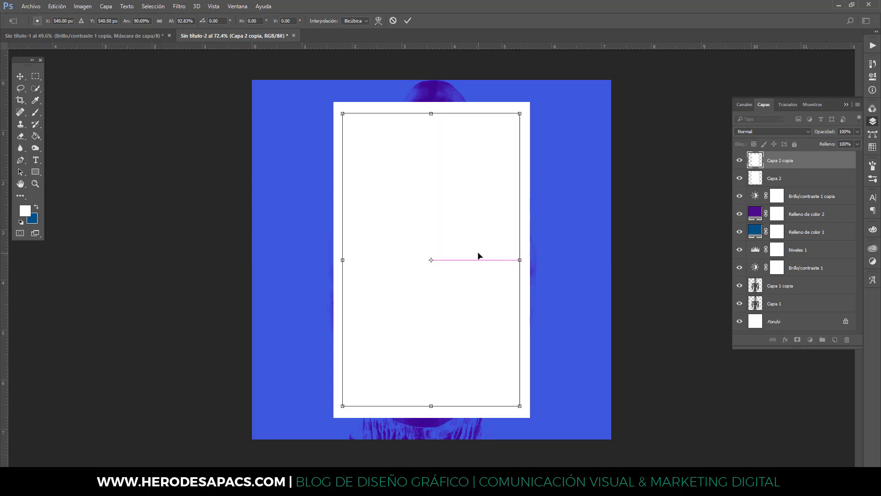
pyautogui.press('Return')
# Cut the inner rectangle's shape out of Capa 2 to leave a frame, and hide Capa 2 copia.
pyautogui.click(806, 177)
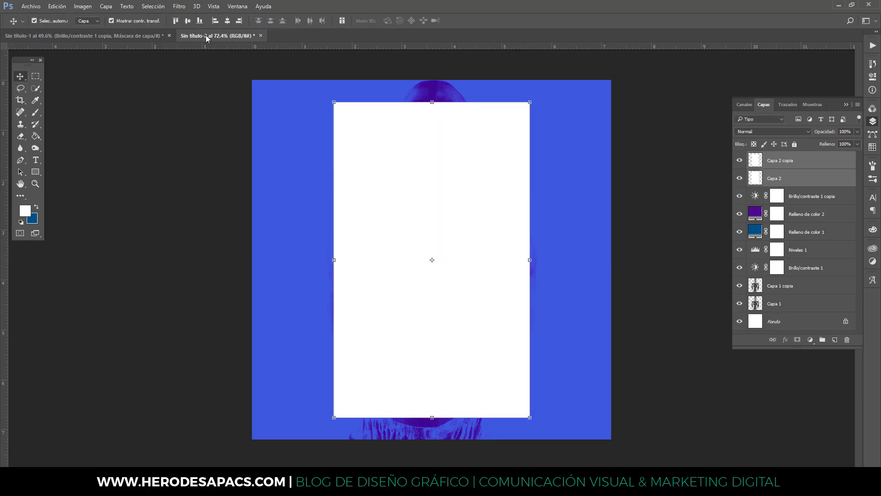
pyautogui.keyDown('ctrl'); pyautogui.click(755, 178); pyautogui.keyUp('ctrl')
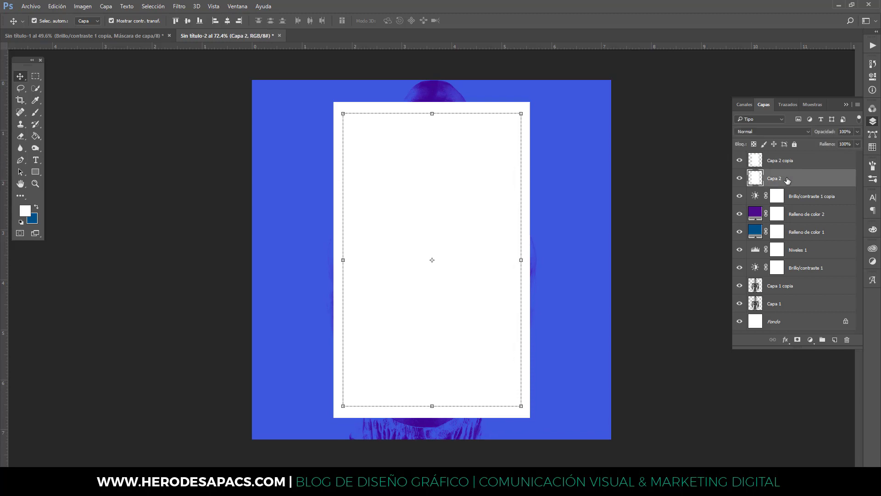
pyautogui.click(153, 6)
pyautogui.click(168, 28)
pyautogui.click(781, 160)
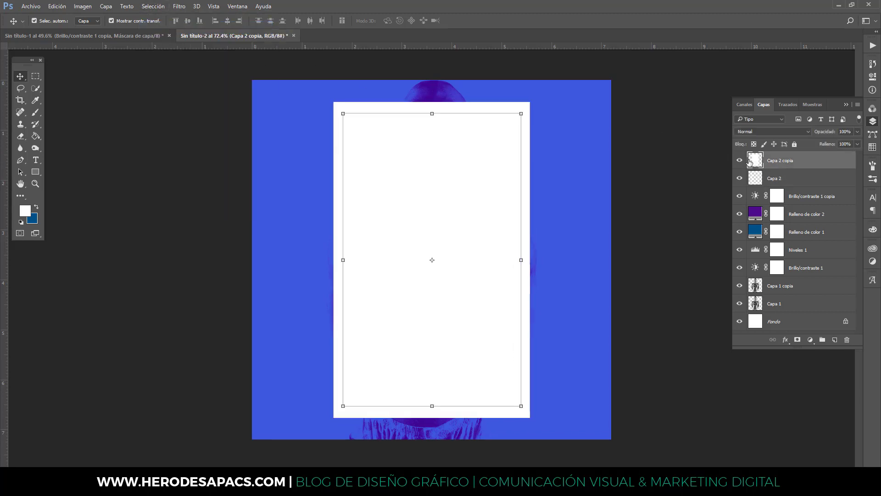
# Merge Capa 1 into Capa 1 copia and load the figure's outline as a selection.
pyautogui.click(789, 286)
pyautogui.keyDown('shift'); pyautogui.click(775, 304); pyautogui.keyUp('shift')
pyautogui.rightClick(775, 306)
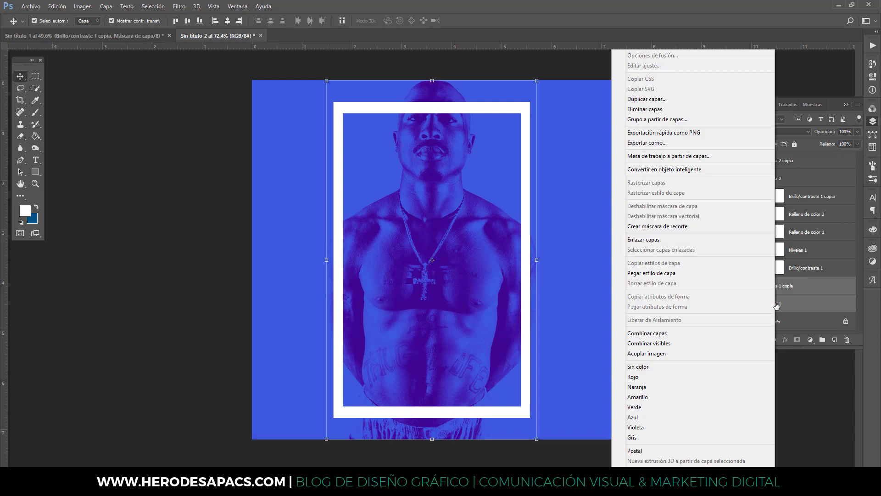
pyautogui.click(679, 333)
pyautogui.keyDown('ctrl'); pyautogui.click(755, 285); pyautogui.keyUp('ctrl')
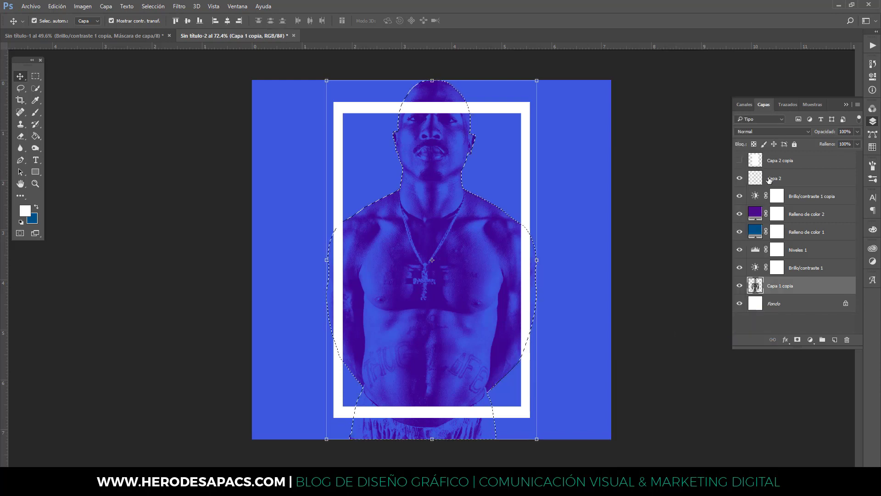
pyautogui.click(774, 178)
pyautogui.click(21, 135)
pyautogui.rightClick(449, 134)
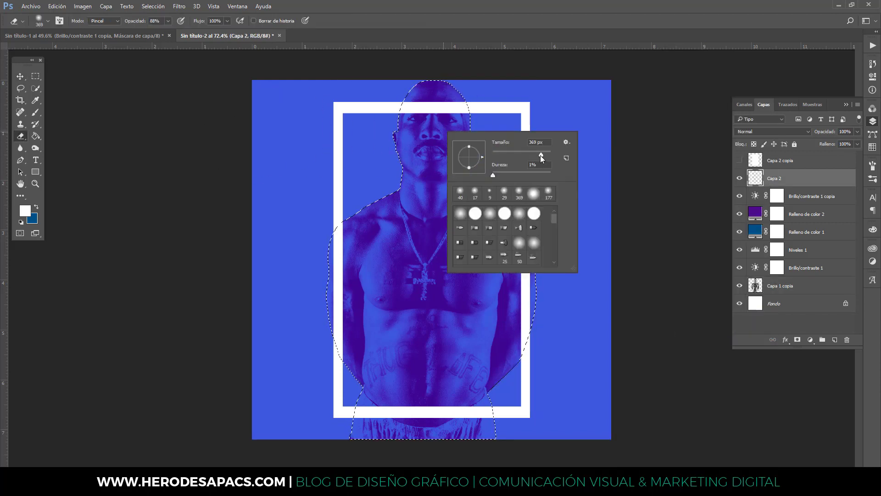
# Erase the frame over the man's head and beside his arm with a 183 px eraser, then deselect.
pyautogui.moveTo(539, 155); pyautogui.dragTo(528, 155)
pyautogui.press('Return')
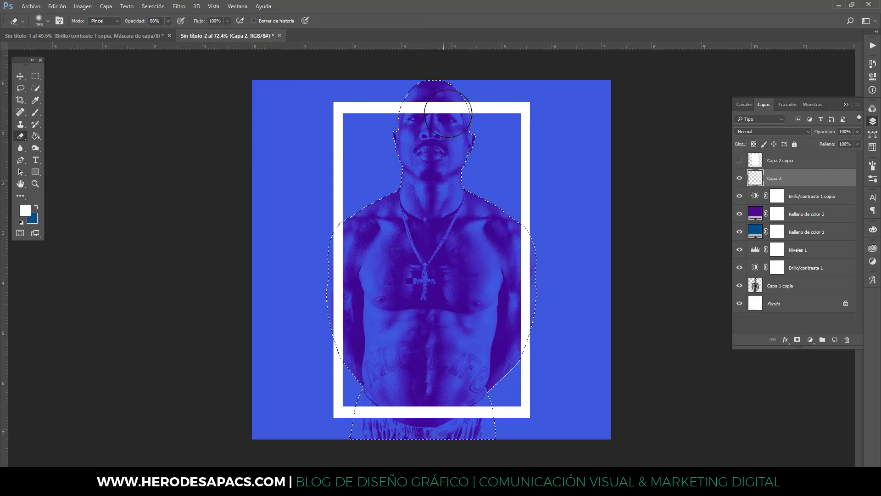
pyautogui.moveTo(415, 110)
pyautogui.mouseDown()
pyautogui.moveTo(451, 114)
pyautogui.moveTo(448, 105)
pyautogui.moveTo(406, 108)
pyautogui.mouseUp()
pyautogui.press('0')
pyautogui.moveTo(507, 252)
pyautogui.mouseDown()
pyautogui.moveTo(522, 262)
pyautogui.moveTo(507, 346)
pyautogui.mouseUp()
pyautogui.click(153, 6)
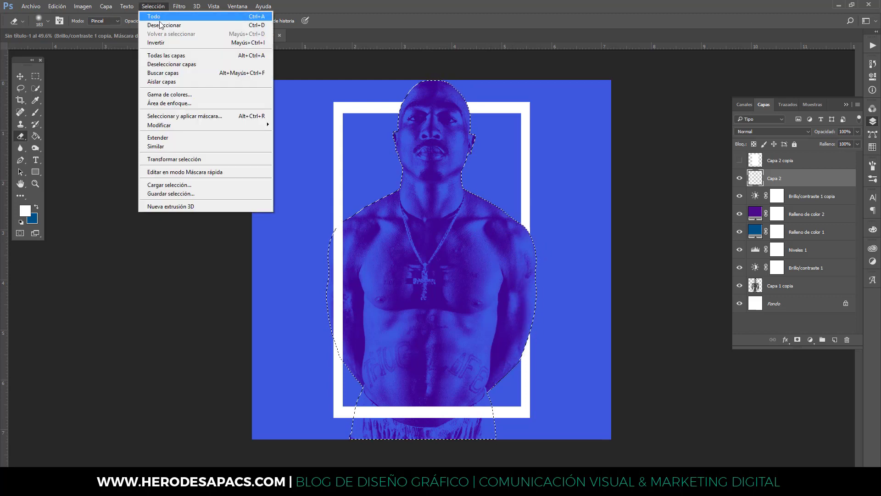
pyautogui.click(160, 25)
# Add a Multiply outer glow to Capa 1 copia at 52% opacity and 35 px size.
pyautogui.click(678, 57)
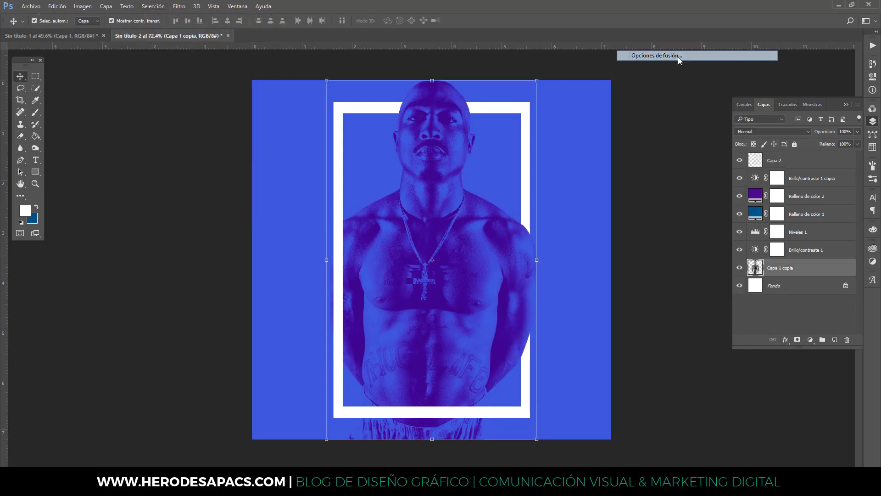
pyautogui.moveTo(604, 44); pyautogui.dragTo(702, 87)
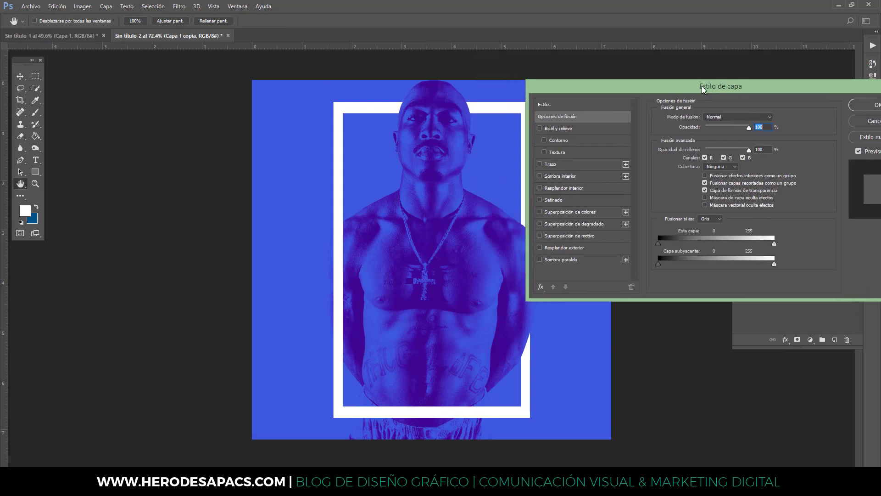
pyautogui.click(595, 250)
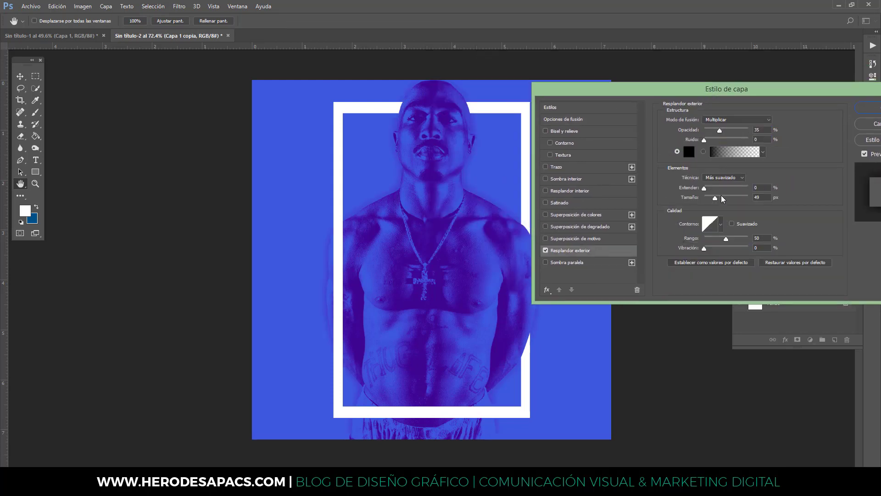
pyautogui.write('51')
pyautogui.moveTo(720, 130); pyautogui.dragTo(723, 130)
pyautogui.moveTo(715, 197); pyautogui.dragTo(709, 197)
pyautogui.moveTo(724, 130); pyautogui.dragTo(727, 130)
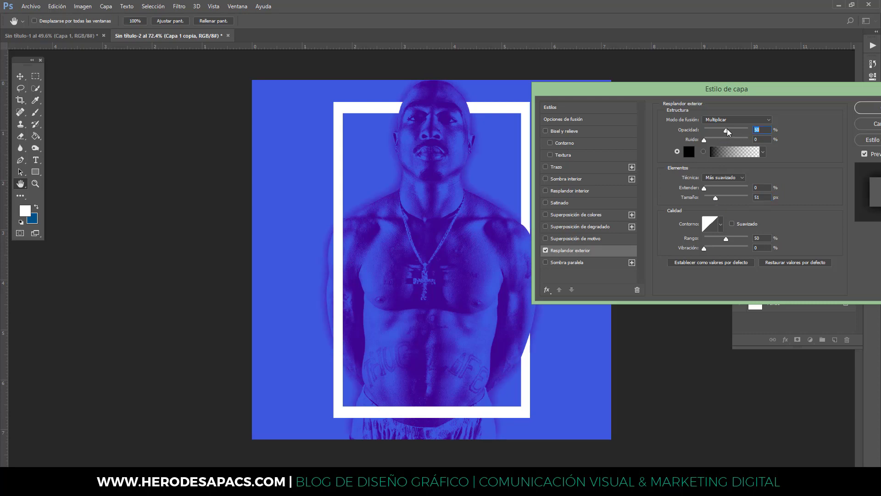
pyautogui.moveTo(717, 199); pyautogui.dragTo(713, 199)
pyautogui.click(855, 112)
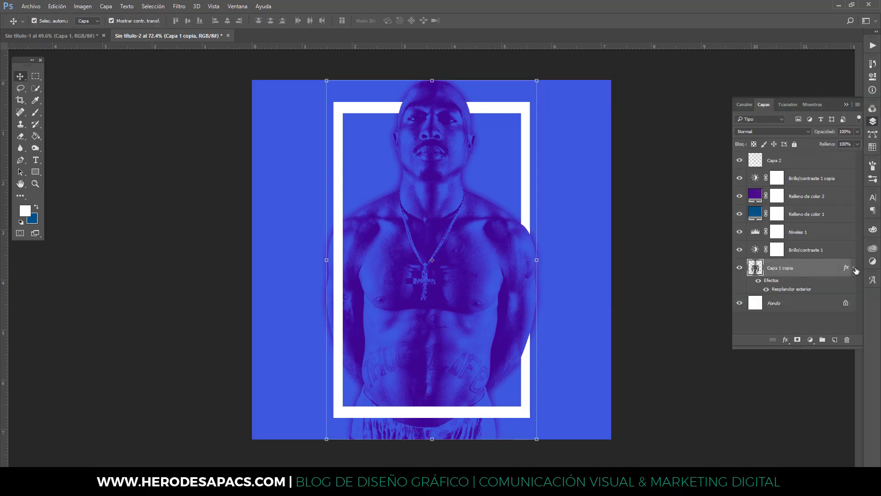
# Duplicate the photo layer to the top of the stack at 0% fill and erase its chest area.
pyautogui.hotkey('ctrl', 'j')
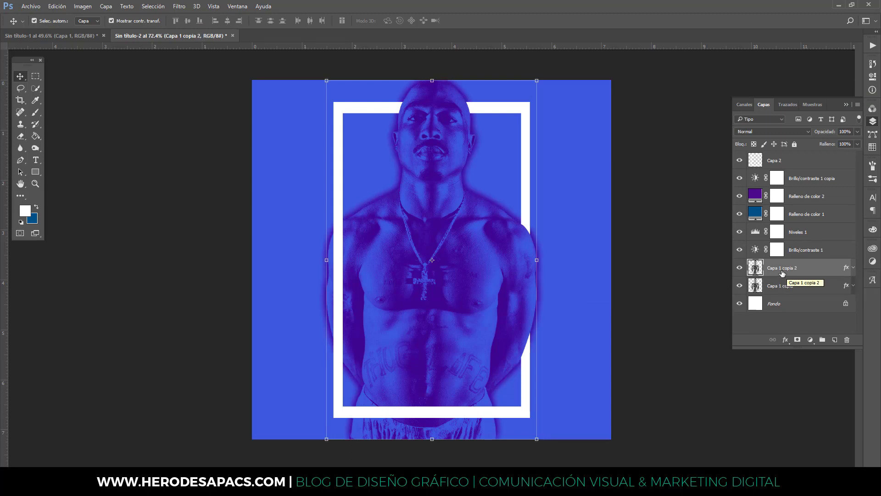
pyautogui.moveTo(780, 270); pyautogui.dragTo(829, 159)
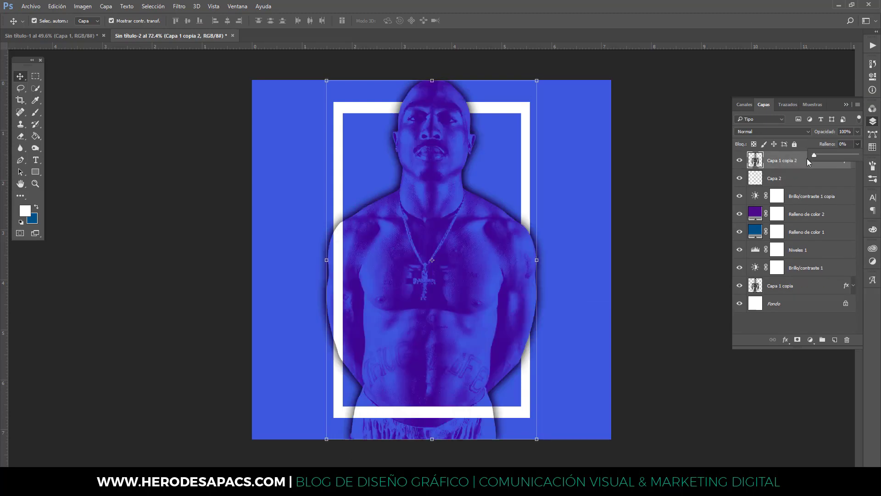
pyautogui.hotkey('shift', '0')
pyautogui.hotkey('shift', '0')
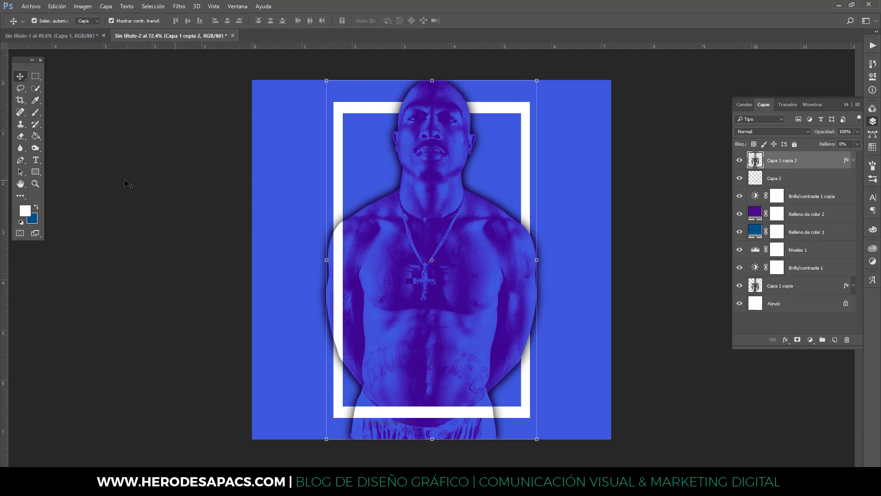
pyautogui.press('e')
pyautogui.rightClick(480, 248)
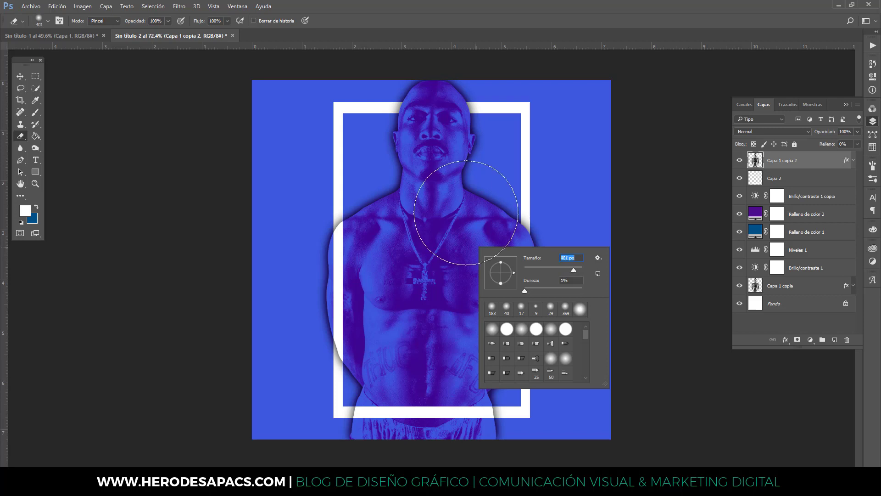
pyautogui.press('Return')
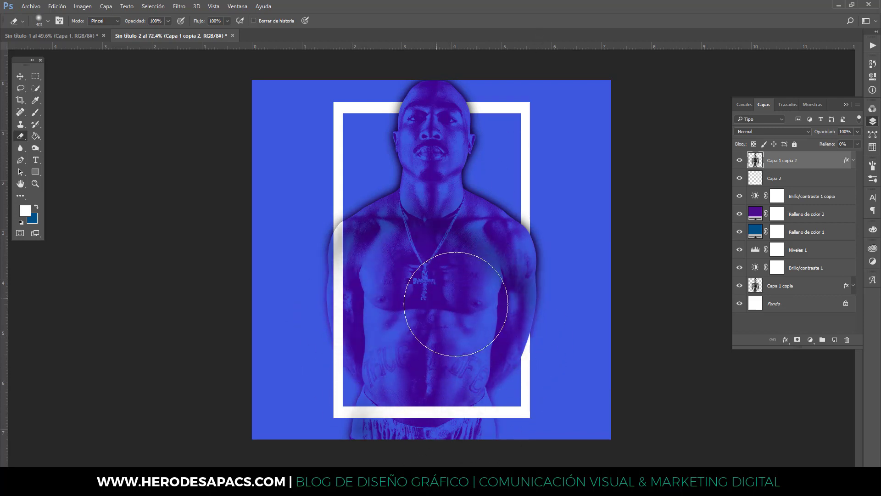
pyautogui.moveTo(456, 303); pyautogui.dragTo(417, 276)
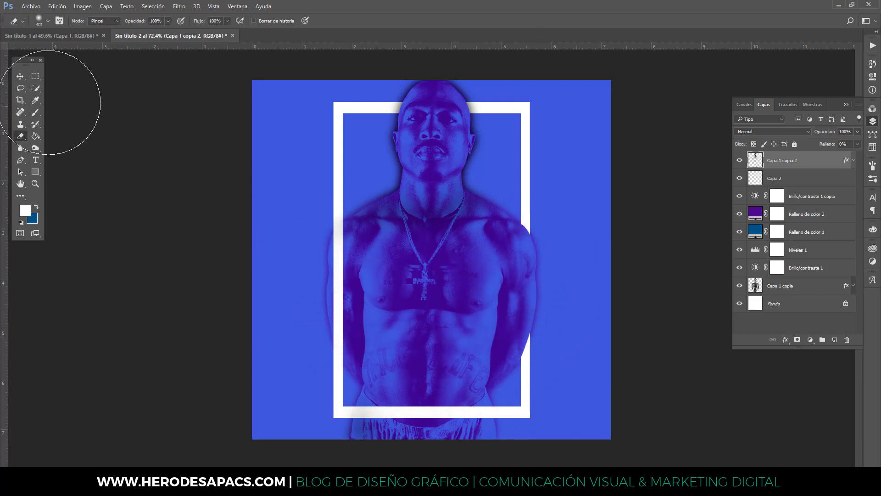
# Set the eraser to 177 px and lower the copy layer's opacity to about 62%.
pyautogui.click(20, 76)
pyautogui.click(857, 132)
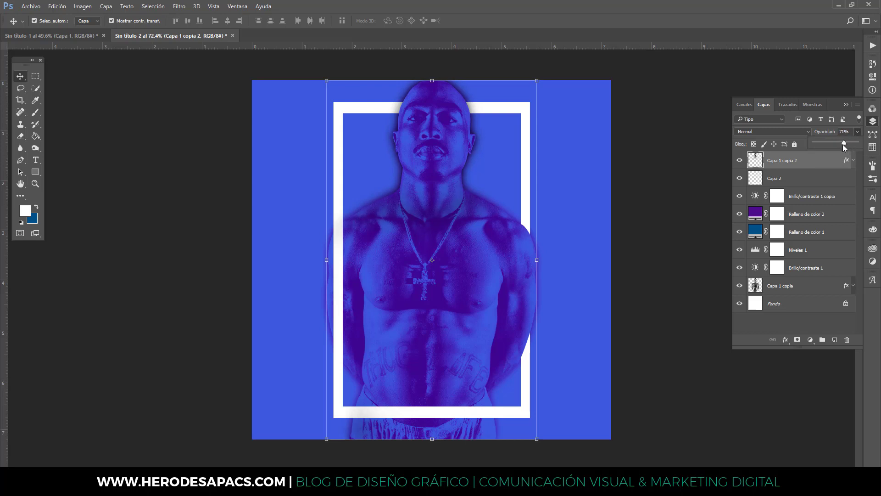
pyautogui.press('e')
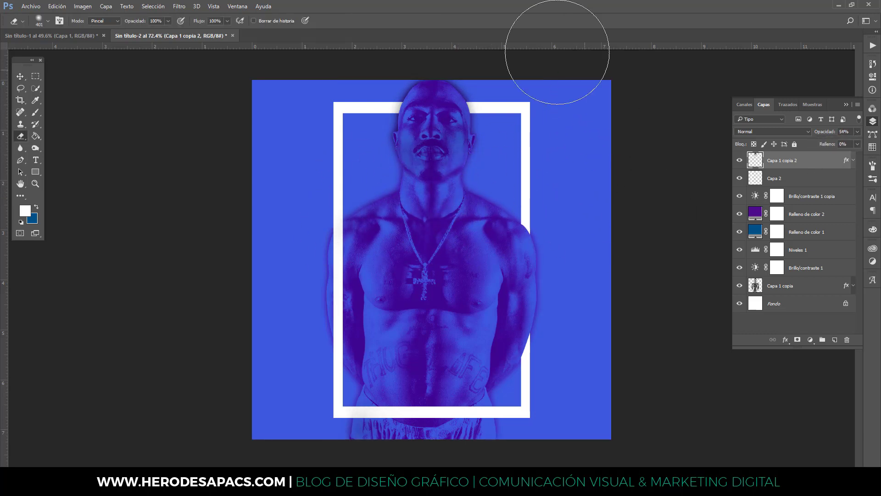
pyautogui.rightClick(528, 104)
pyautogui.moveTo(574, 165); pyautogui.dragTo(563, 165)
pyautogui.press('Return')
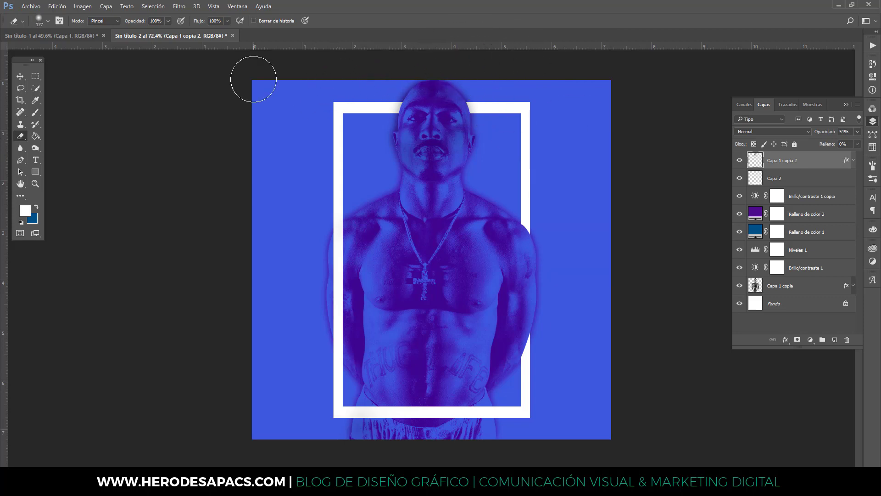
pyautogui.click(20, 77)
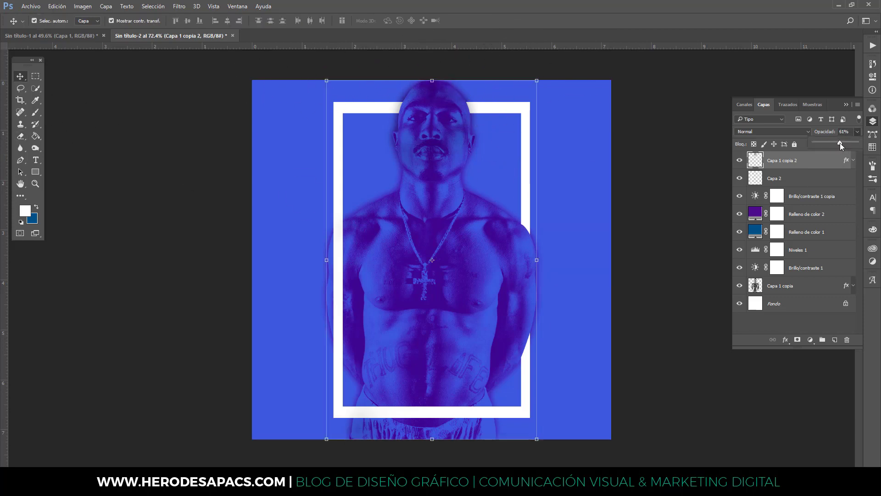
pyautogui.moveTo(840, 143); pyautogui.dragTo(841, 142)
pyautogui.scroll(-3, 841, 142)
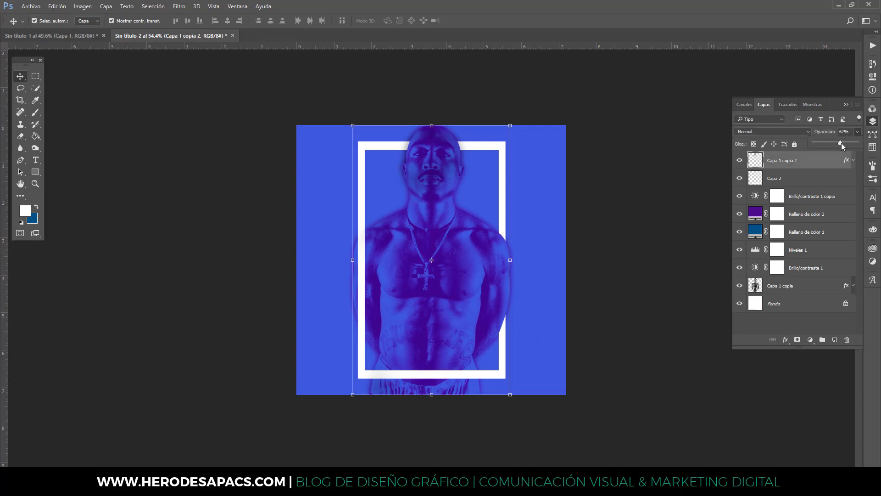
# Copy Capa 1 copia's layer style and paste it onto the Capa 2 frame.
pyautogui.click(789, 284)
pyautogui.rightClick(846, 286)
pyautogui.click(780, 214)
pyautogui.click(798, 181)
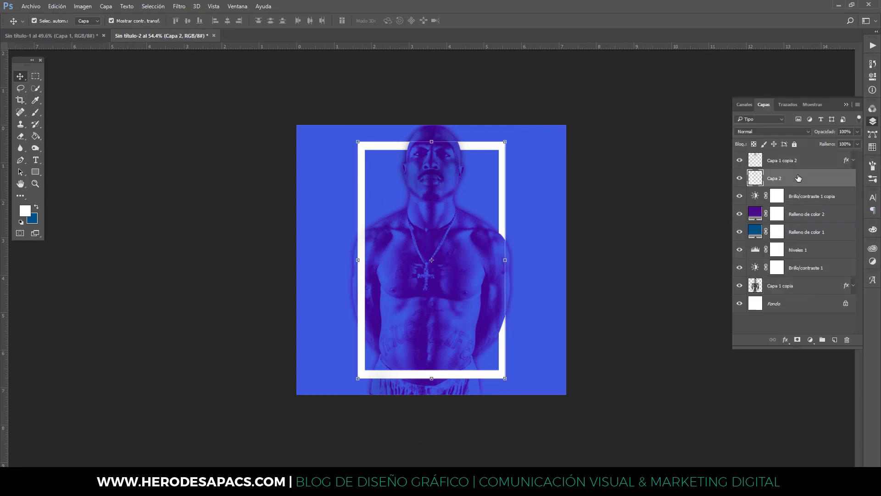
pyautogui.rightClick(799, 181)
pyautogui.click(709, 274)
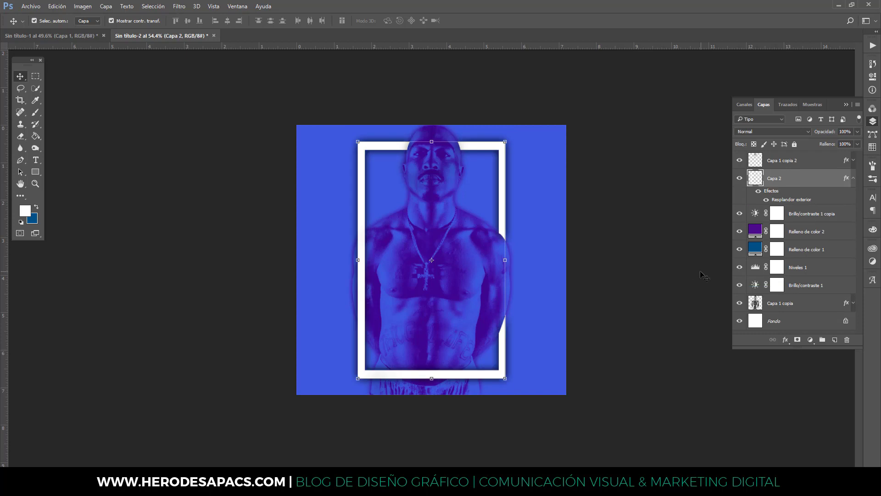
# Set the frame's outer glow opacity to 21% and add a 22% opacity drop shadow.
pyautogui.doubleClick(845, 180)
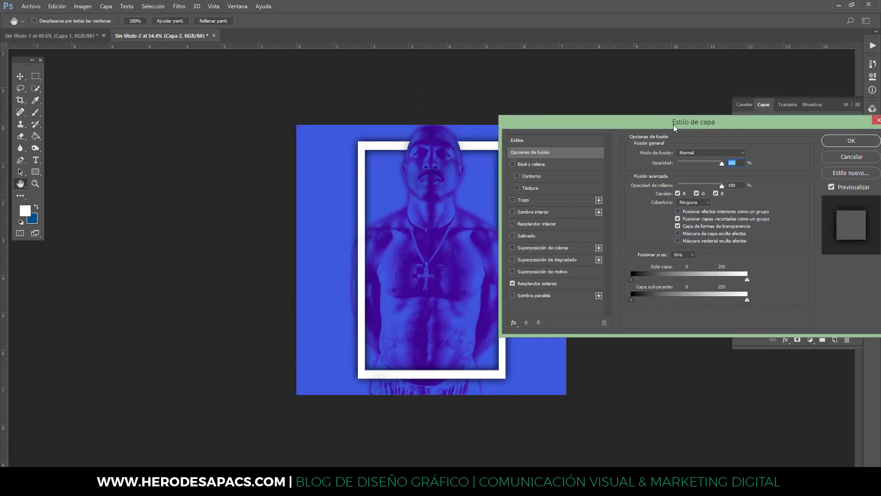
pyautogui.moveTo(413, 91); pyautogui.dragTo(683, 124)
pyautogui.click(553, 283)
pyautogui.moveTo(721, 164); pyautogui.dragTo(697, 165)
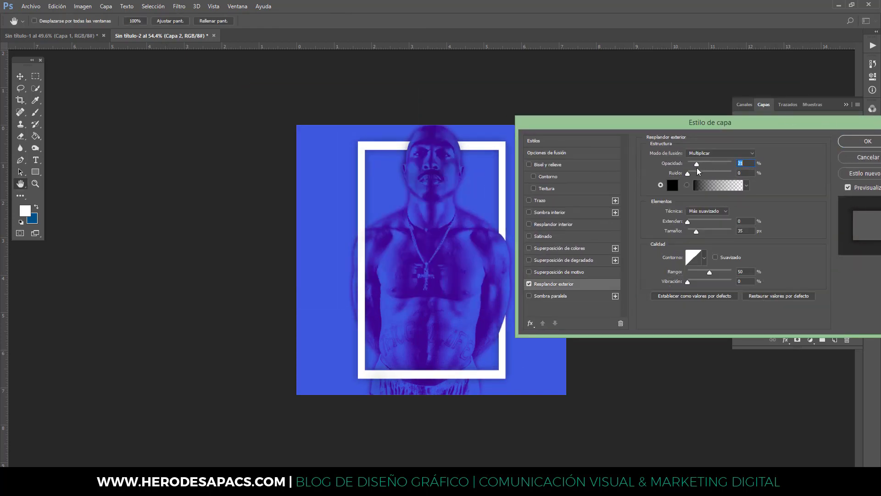
pyautogui.click(566, 297)
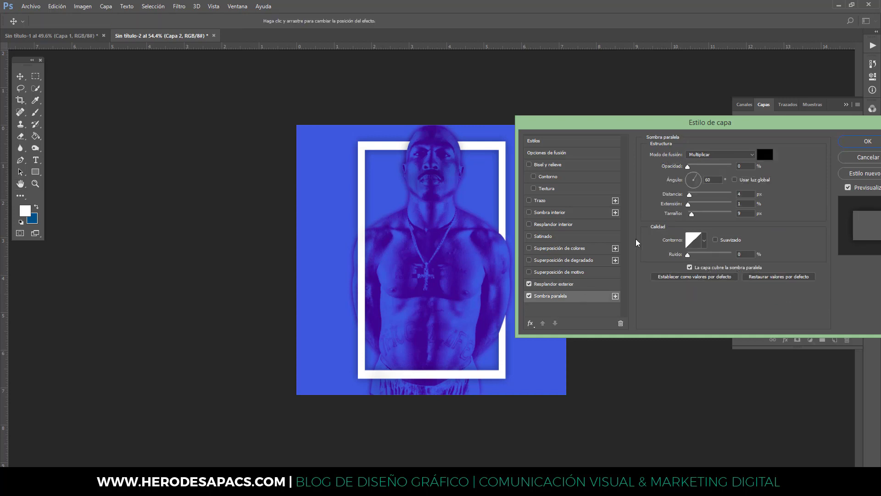
pyautogui.moveTo(689, 166); pyautogui.dragTo(698, 168)
pyautogui.click(867, 141)
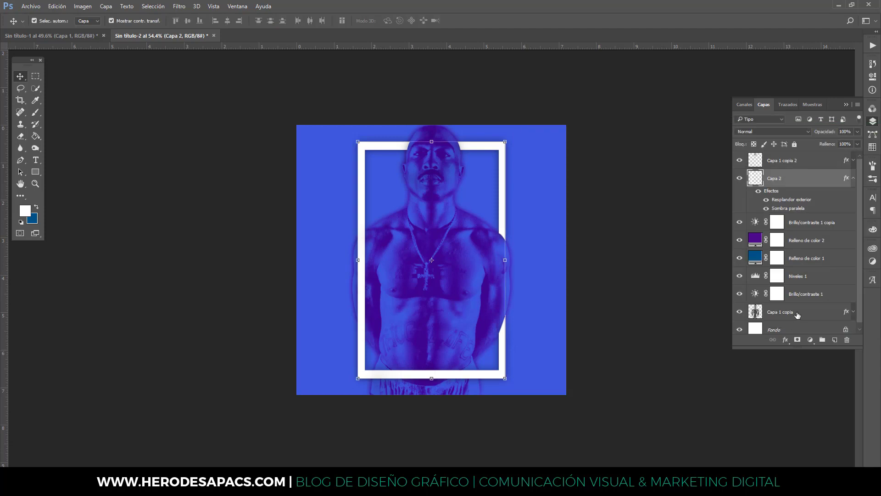
# Raise Capa 1 copia's outer glow to 43% opacity and 43 px size.
pyautogui.rightClick(797, 312)
pyautogui.click(689, 56)
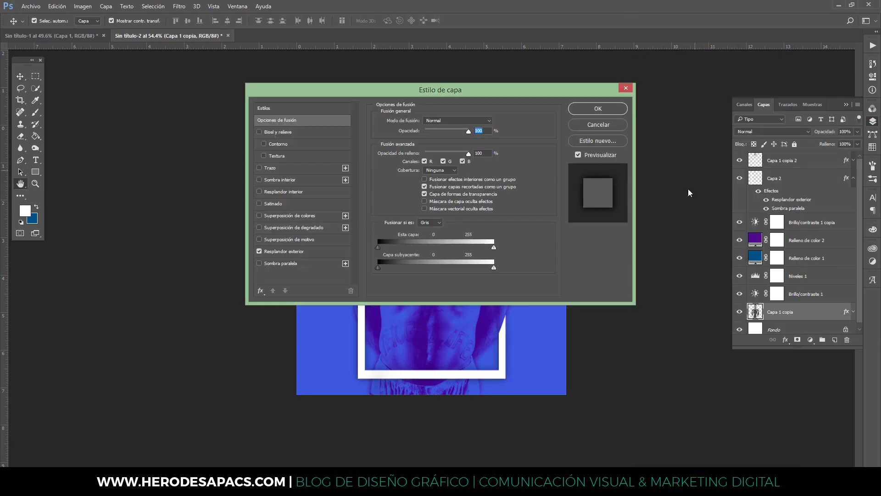
pyautogui.moveTo(689, 59); pyautogui.dragTo(671, 57)
pyautogui.click(638, 210)
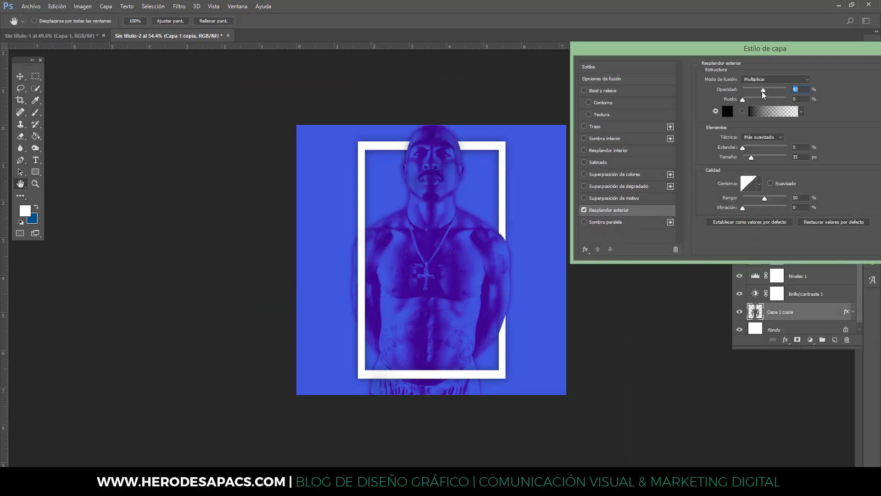
pyautogui.moveTo(761, 92); pyautogui.dragTo(762, 92)
pyautogui.moveTo(752, 158); pyautogui.dragTo(753, 159)
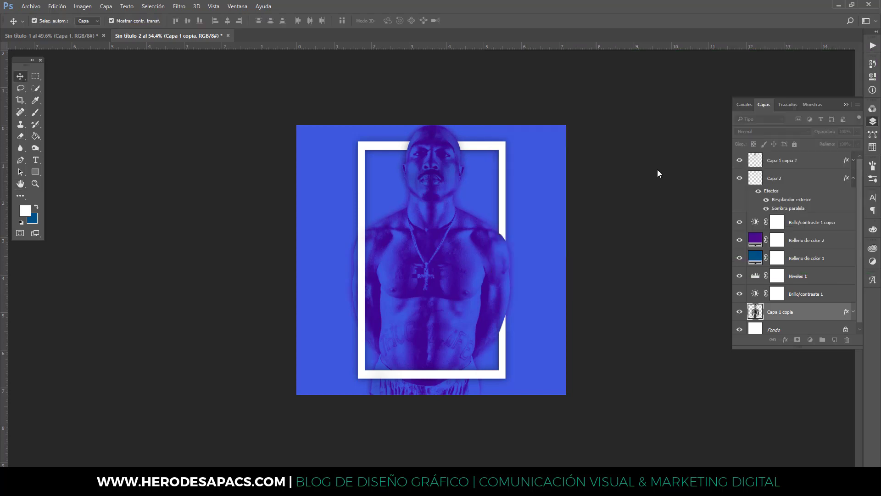
# Place Grunge Texture 7 as an embedded image and scale it to cover the poster.
pyautogui.click(40, 6)
pyautogui.click(64, 171)
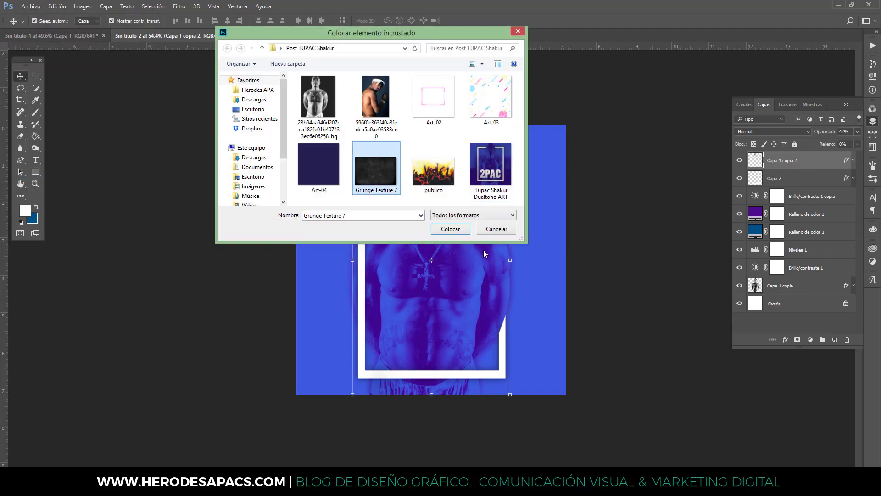
pyautogui.click(456, 228)
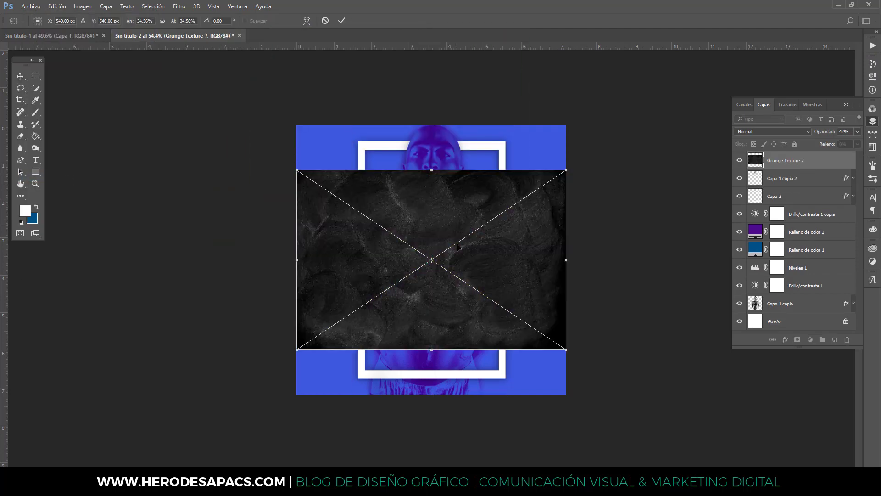
pyautogui.moveTo(574, 253); pyautogui.dragTo(571, 290)
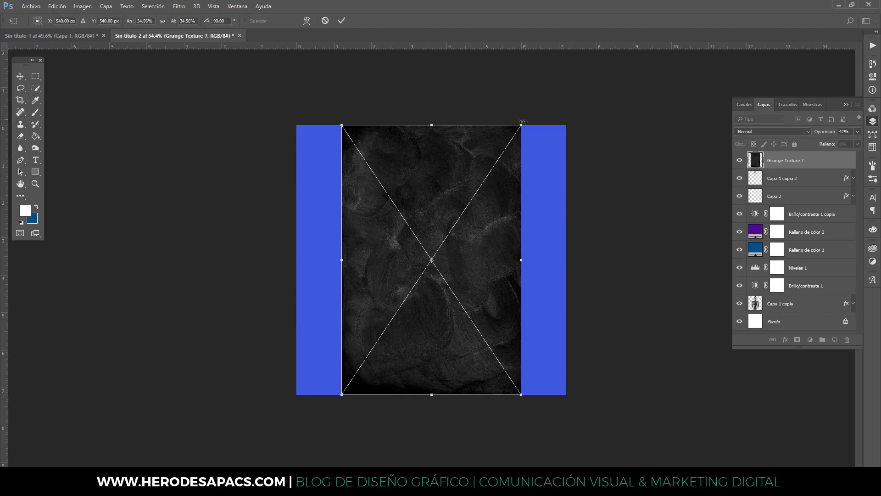
pyautogui.moveTo(559, 395); pyautogui.dragTo(573, 417)
pyautogui.moveTo(342, 69); pyautogui.dragTo(311, 50)
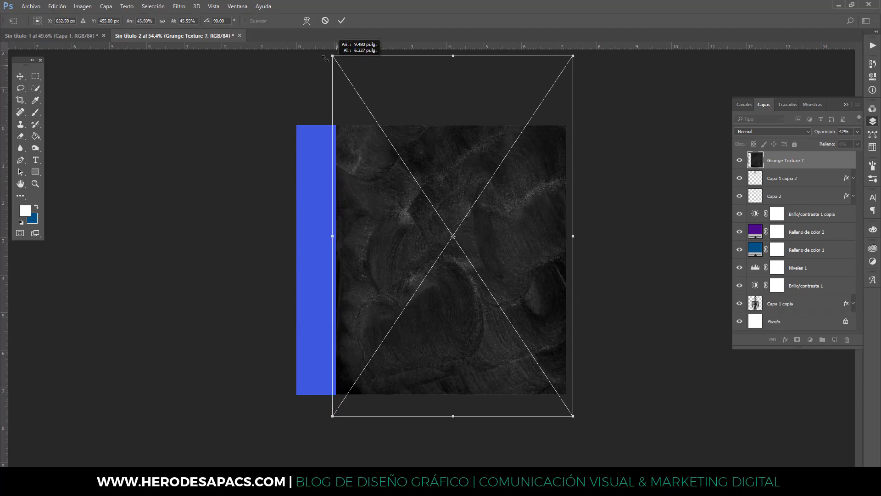
pyautogui.moveTo(311, 416); pyautogui.dragTo(283, 439)
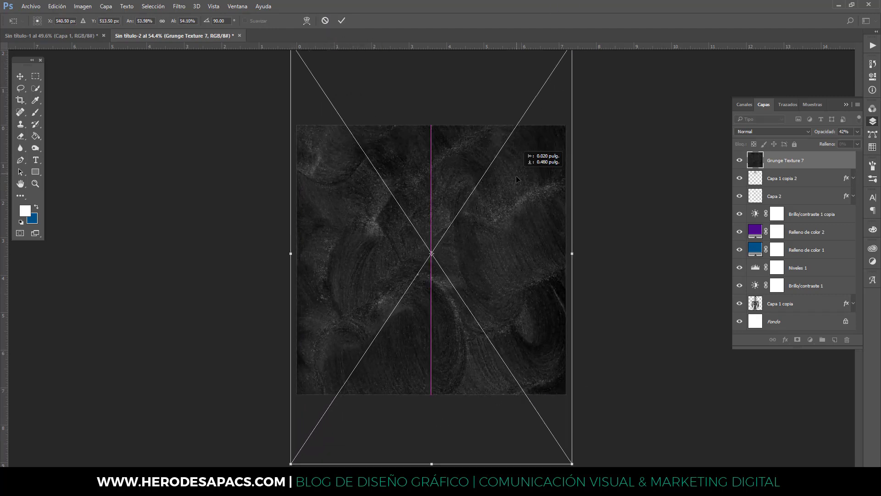
pyautogui.moveTo(516, 137); pyautogui.dragTo(516, 183)
pyautogui.click(343, 20)
# Set the texture layer to Luz fuerte blend mode at 30% opacity.
pyautogui.click(764, 130)
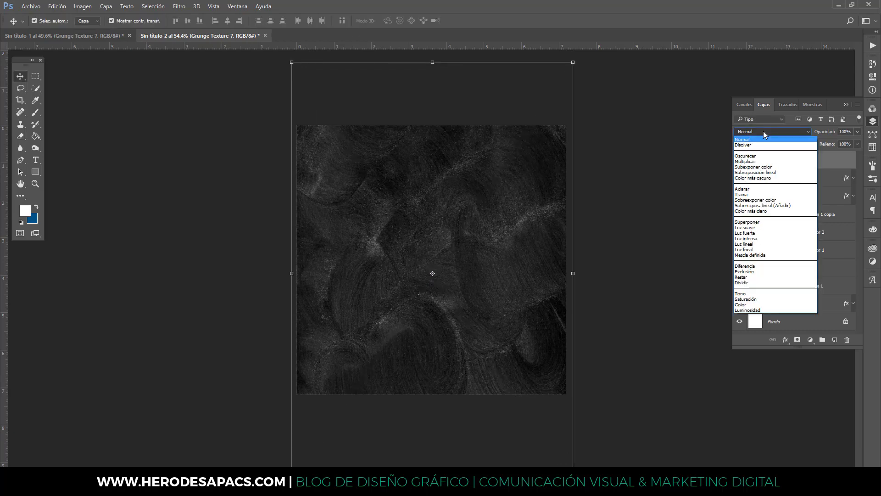
pyautogui.click(760, 233)
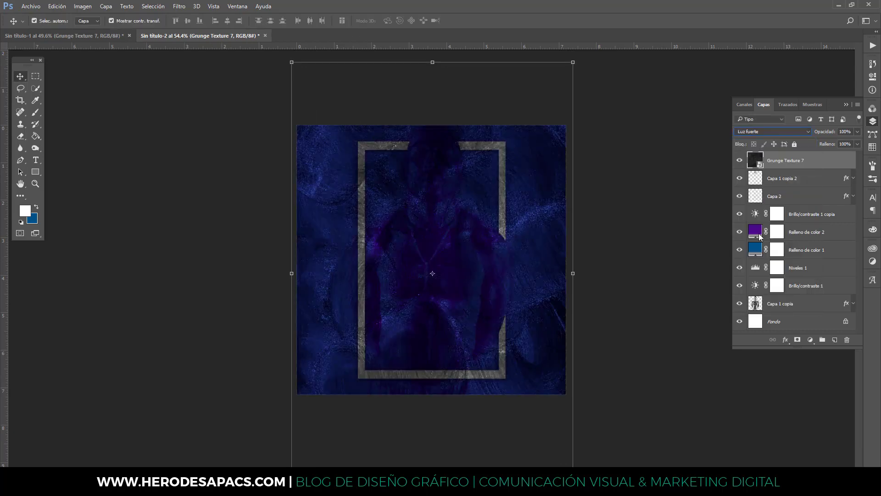
pyautogui.moveTo(833, 145); pyautogui.dragTo(823, 145)
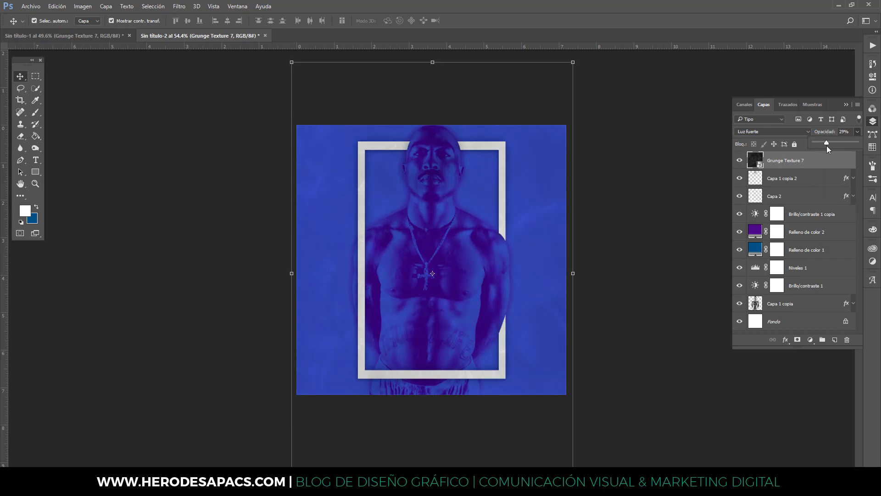
pyautogui.hotkey('ctrl', '0')
# Rotate the texture 180° to fit the canvas, rasterize it, and select the figure's silhouette.
pyautogui.hotkey('ctrl', 't')
pyautogui.moveTo(615, 88)
pyautogui.mouseDown()
pyautogui.moveTo(663, 395)
pyautogui.moveTo(656, 367)
pyautogui.mouseUp()
pyautogui.moveTo(628, 272); pyautogui.dragTo(568, 273)
pyautogui.moveTo(241, 272); pyautogui.dragTo(304, 270)
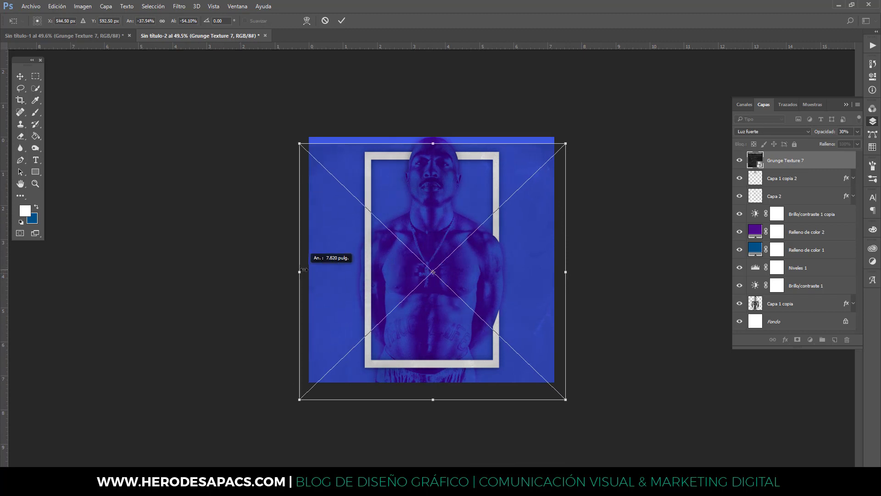
pyautogui.moveTo(415, 260); pyautogui.dragTo(416, 247)
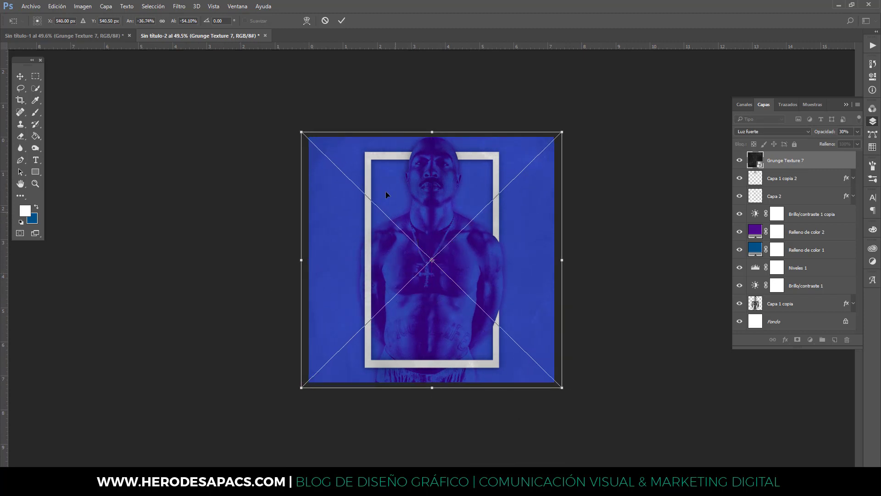
pyautogui.click(341, 20)
pyautogui.rightClick(792, 160)
pyautogui.click(679, 203)
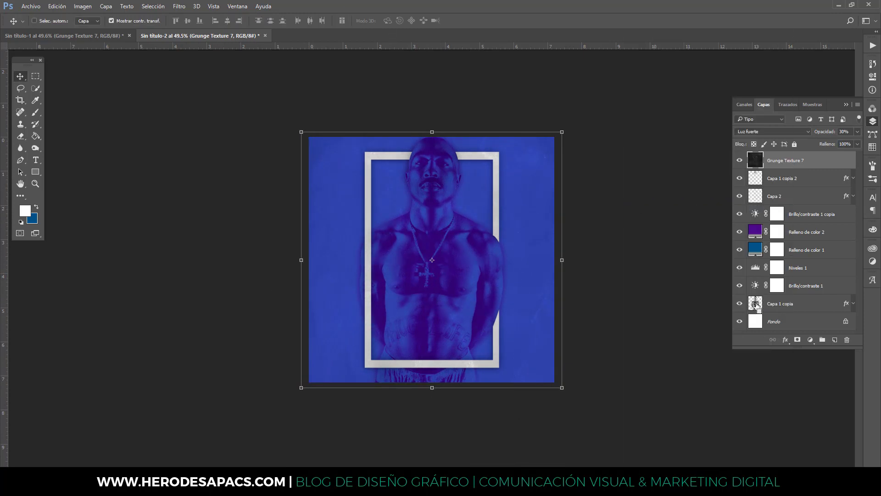
pyautogui.keyDown('ctrl'); pyautogui.click(756, 305); pyautogui.keyUp('ctrl')
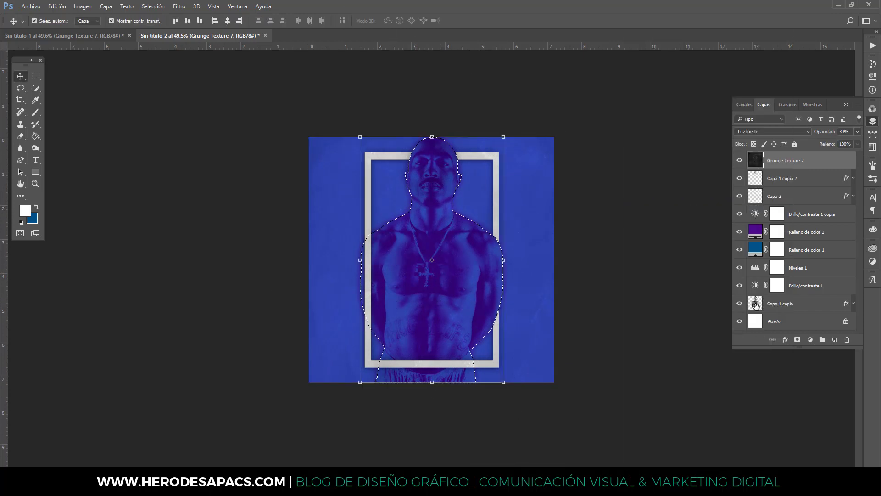
# Erase texture from the figure's head and shoulders with a 51% opacity, 306 px eraser, then deselect.
pyautogui.click(20, 136)
pyautogui.click(168, 20)
pyautogui.moveTo(168, 32); pyautogui.dragTo(147, 31)
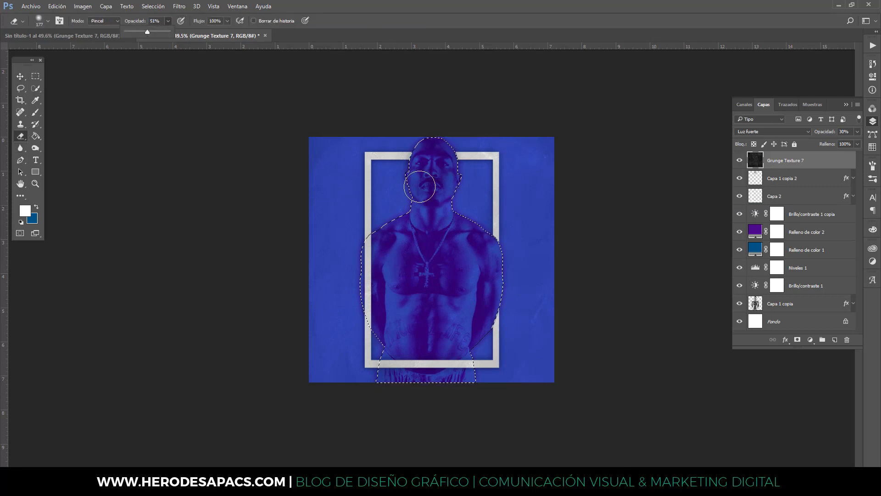
pyautogui.rightClick(458, 237)
pyautogui.moveTo(546, 260); pyautogui.dragTo(550, 260)
pyautogui.press('Return')
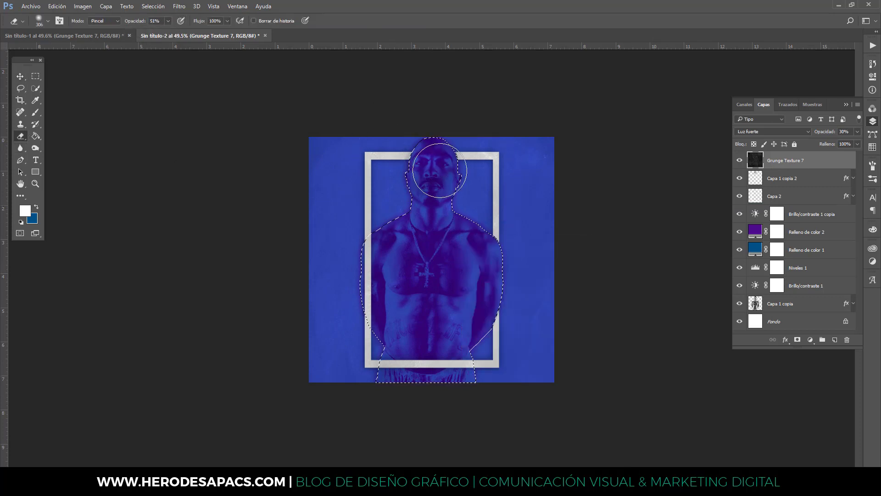
pyautogui.moveTo(444, 209)
pyautogui.mouseDown()
pyautogui.moveTo(504, 235)
pyautogui.moveTo(354, 315)
pyautogui.mouseUp()
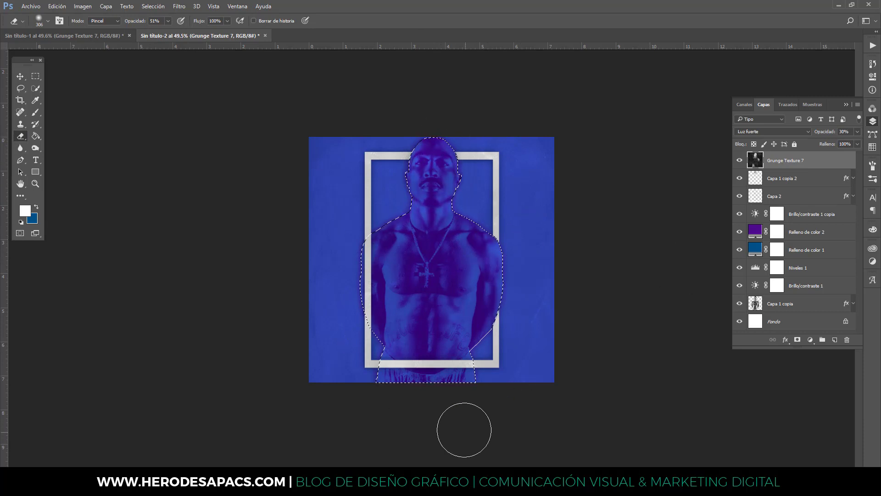
pyautogui.click(153, 6)
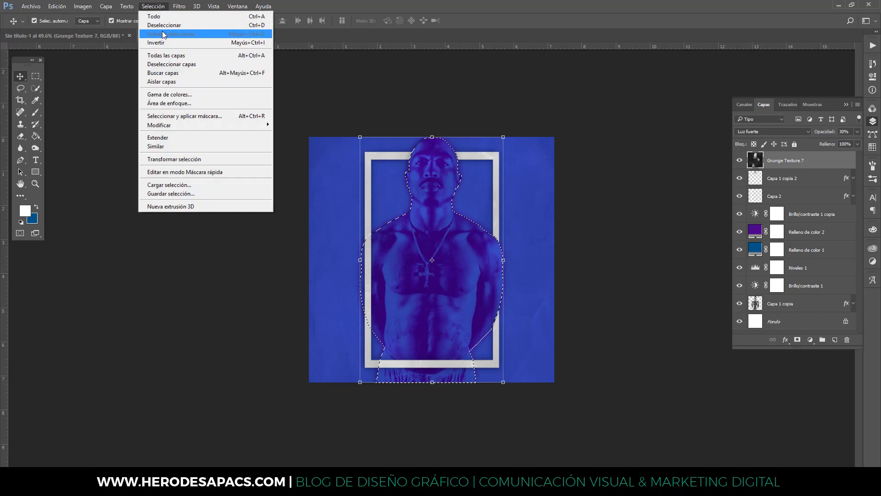
pyautogui.click(159, 23)
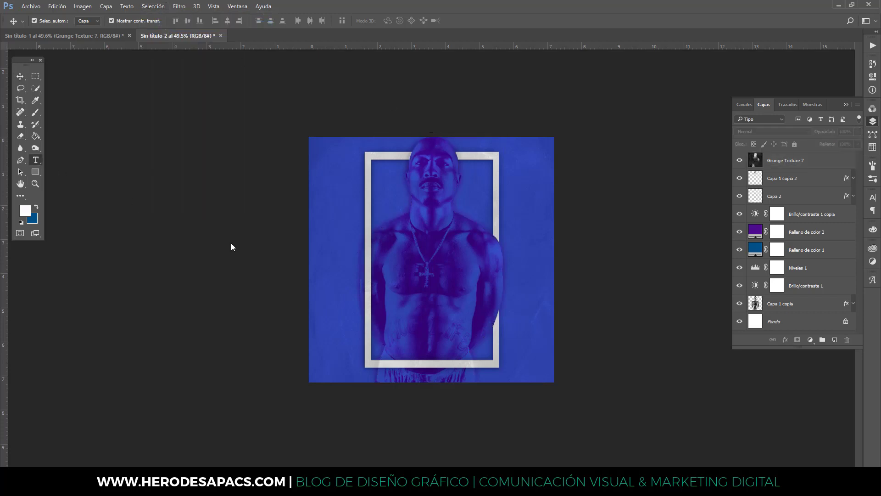
# Type the title '2PAC' in capitals on the figure's chest.
pyautogui.click(410, 297)
pyautogui.write('pac')
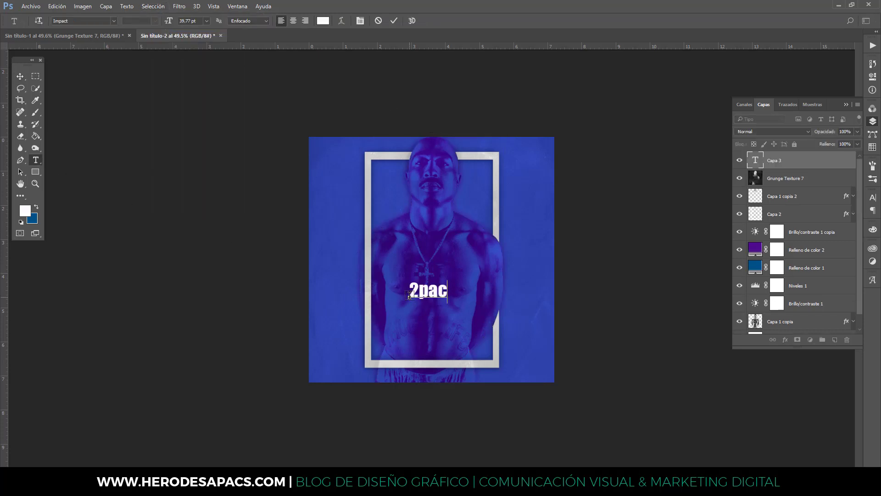
pyautogui.press('BackSpace')
pyautogui.press('BackSpace')
pyautogui.write('PAC')
pyautogui.click(20, 76)
# Enlarge 2PAC to stretch across the frame's width and duplicate the text layer.
pyautogui.hotkey('ctrl', 't')
pyautogui.moveTo(448, 281); pyautogui.dragTo(482, 251)
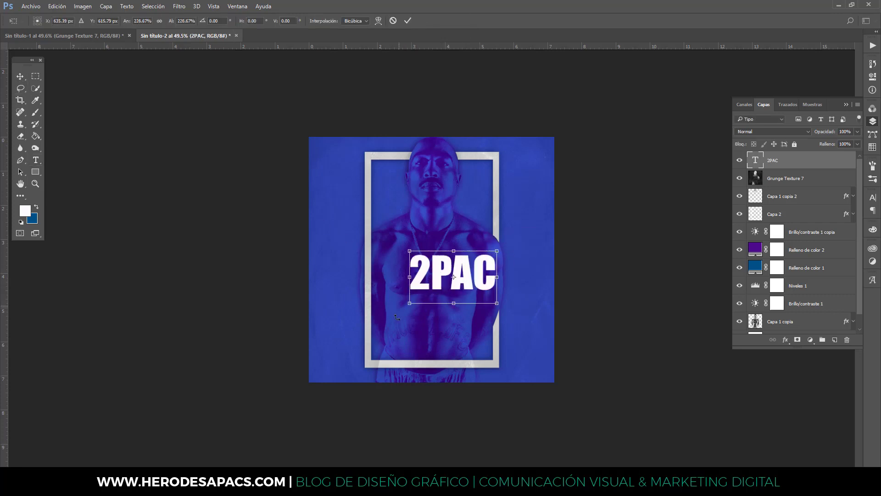
pyautogui.moveTo(407, 299); pyautogui.dragTo(392, 314)
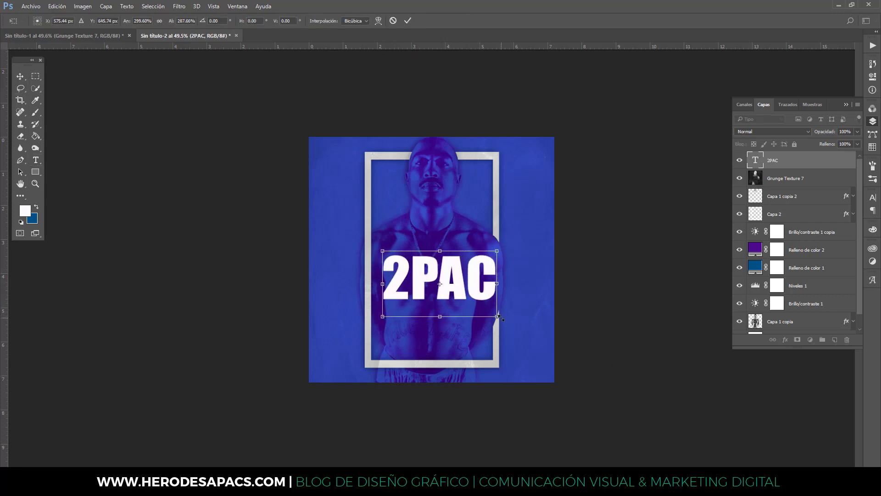
pyautogui.moveTo(497, 314); pyautogui.dragTo(534, 331)
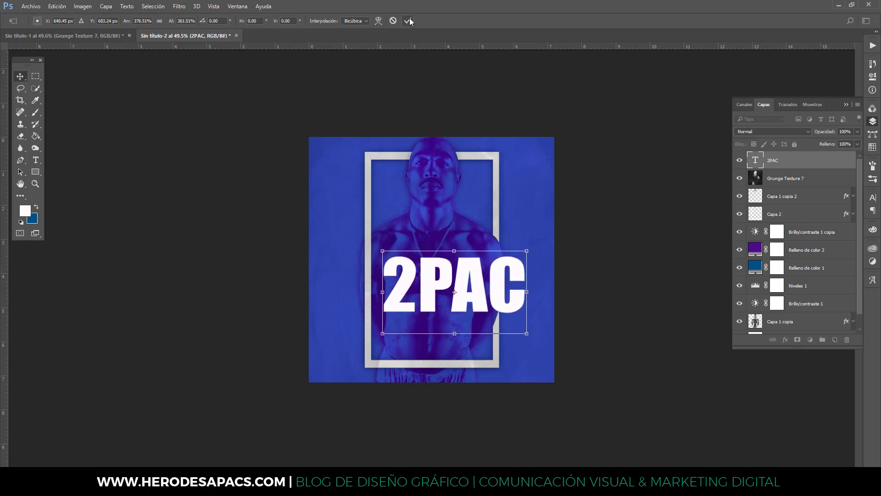
pyautogui.press('Return')
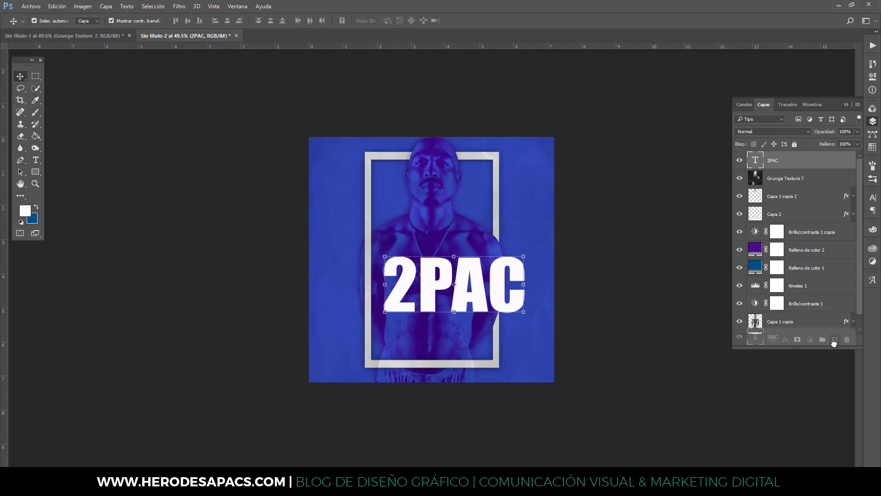
pyautogui.moveTo(781, 160); pyautogui.dragTo(835, 340)
# Hide the 2PAC copy, rasterize 2PAC, and move it below Grunge Texture 7.
pyautogui.click(740, 160)
pyautogui.rightClick(780, 178)
pyautogui.click(602, 209)
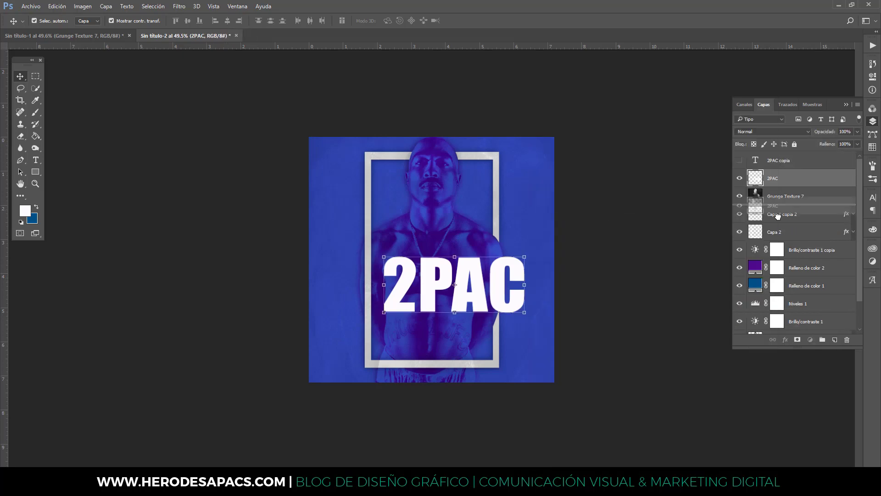
pyautogui.moveTo(780, 178); pyautogui.dragTo(780, 204)
# Copy the Capa 2 frame's layer style and paste it onto 2PAC.
pyautogui.rightClick(832, 230)
pyautogui.click(778, 263)
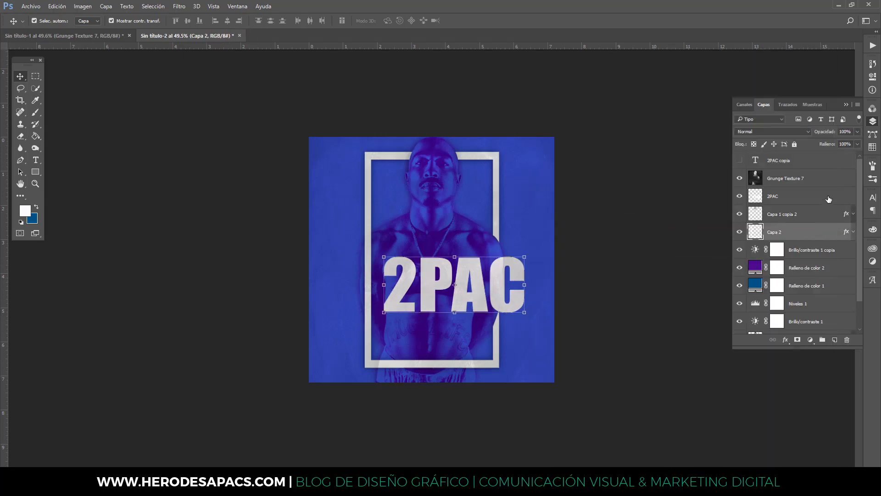
pyautogui.rightClick(830, 198)
pyautogui.click(730, 274)
# Lower the 2PAC layer's inner shadow (Sombra interior) opacity to about 17%.
pyautogui.rightClick(804, 196)
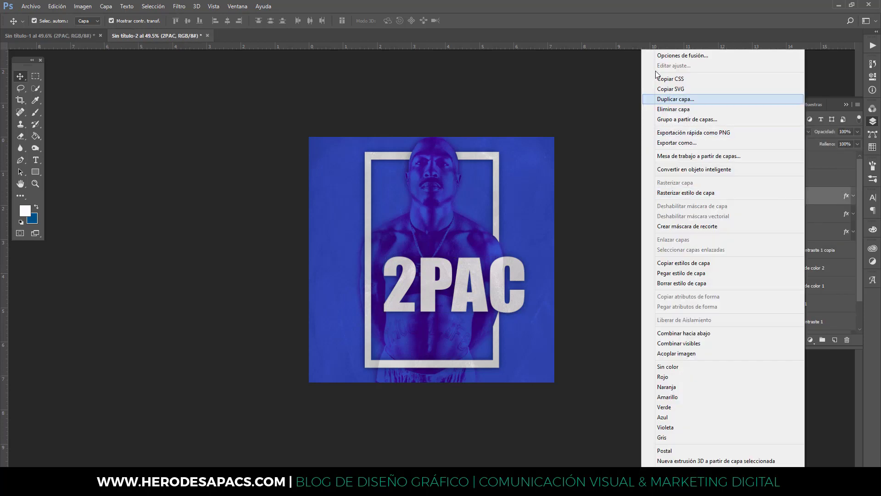
pyautogui.click(669, 56)
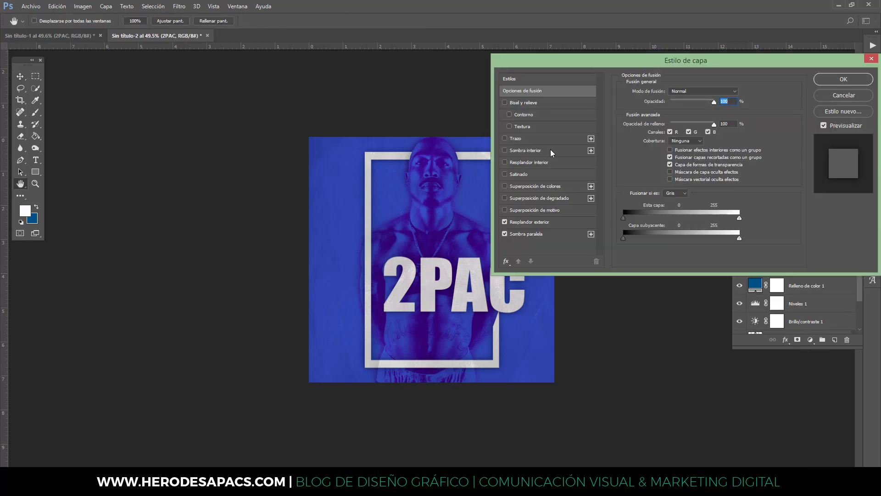
pyautogui.click(549, 150)
pyautogui.doubleClick(714, 104)
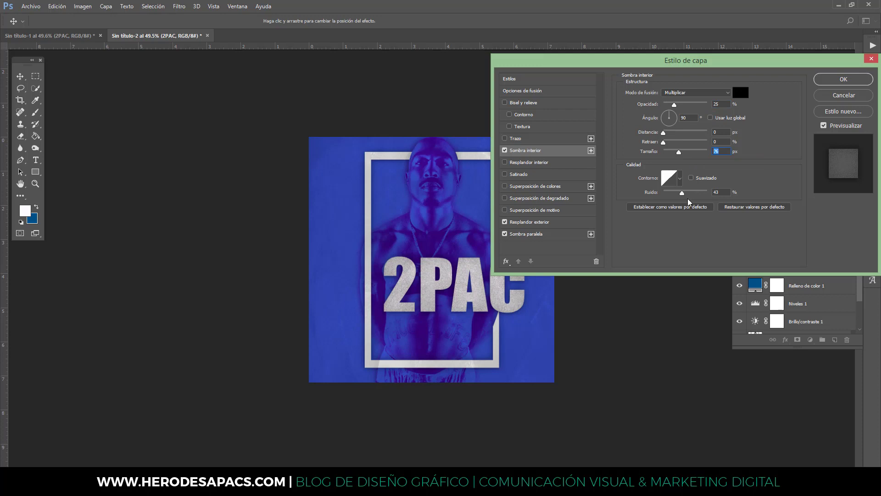
pyautogui.moveTo(674, 105); pyautogui.dragTo(670, 105)
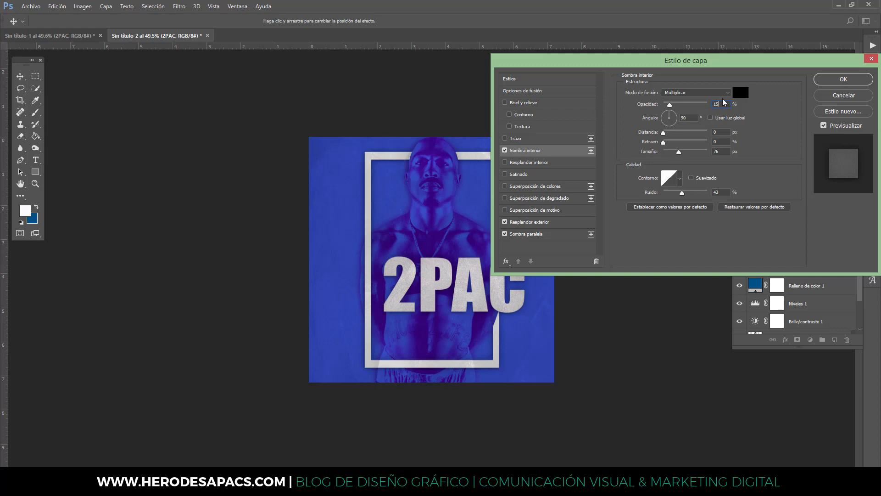
pyautogui.click(844, 79)
# Set the Capa 2 frame's inner shadow opacity to 15%.
pyautogui.rightClick(787, 231)
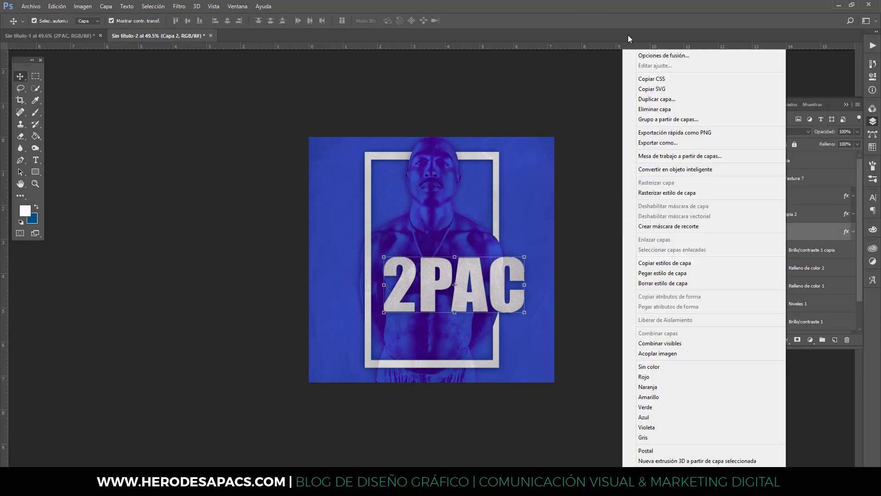
pyautogui.press('Escape')
pyautogui.rightClick(819, 232)
pyautogui.click(735, 57)
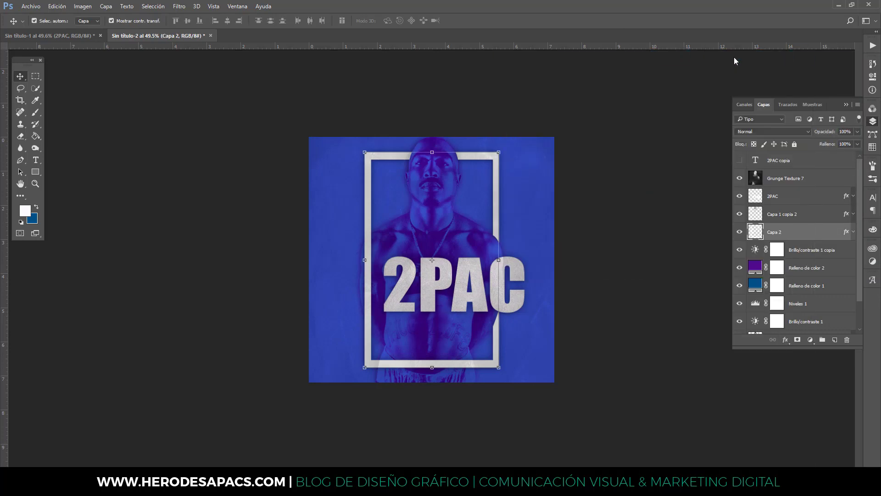
pyautogui.click(562, 150)
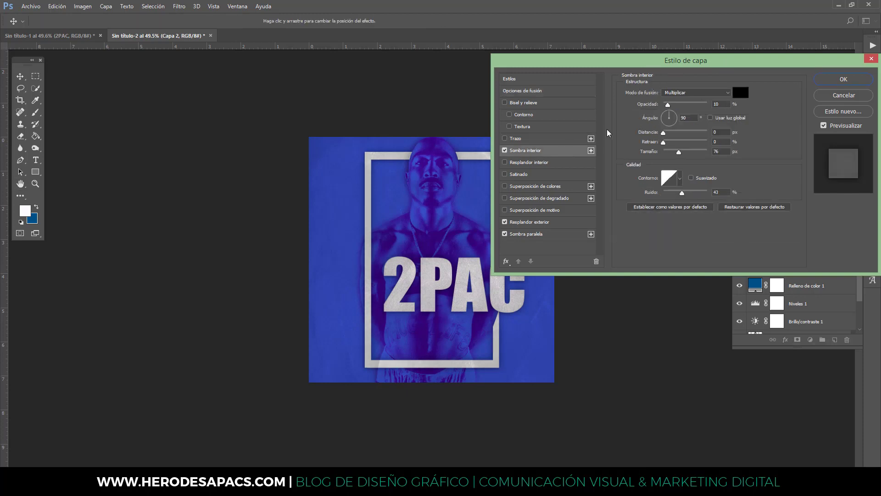
pyautogui.doubleClick(714, 104)
pyautogui.write('25')
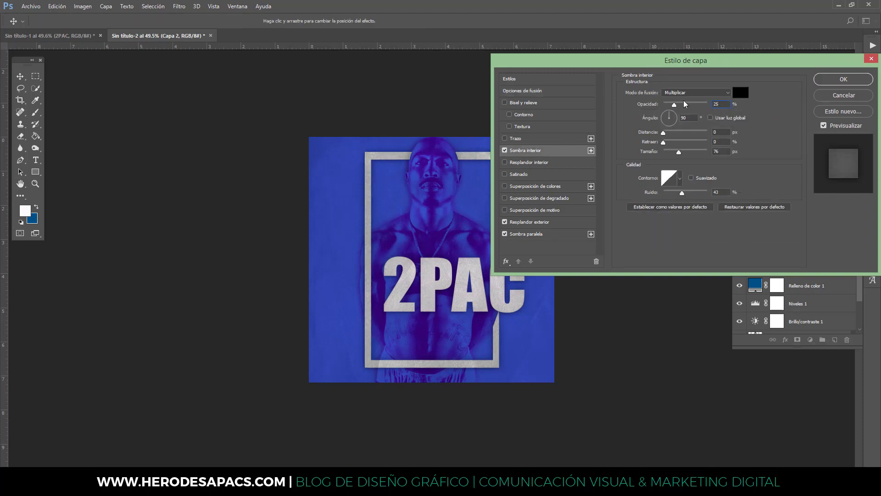
pyautogui.write('15')
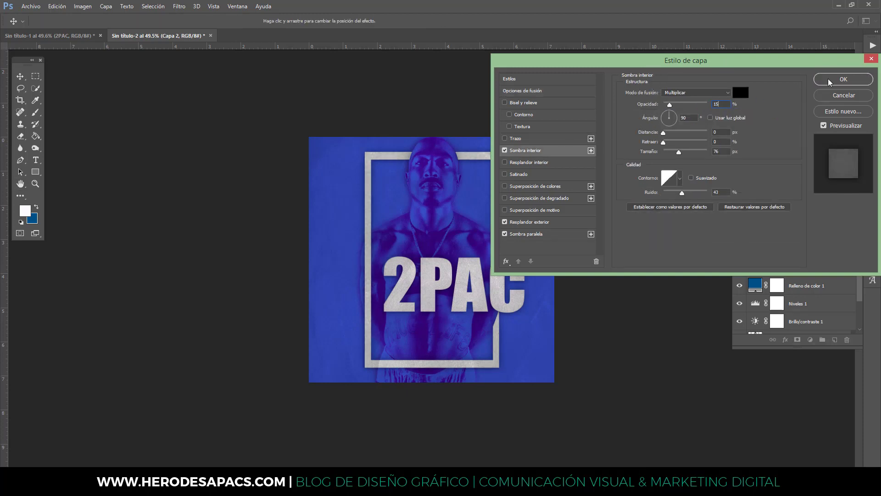
pyautogui.click(829, 82)
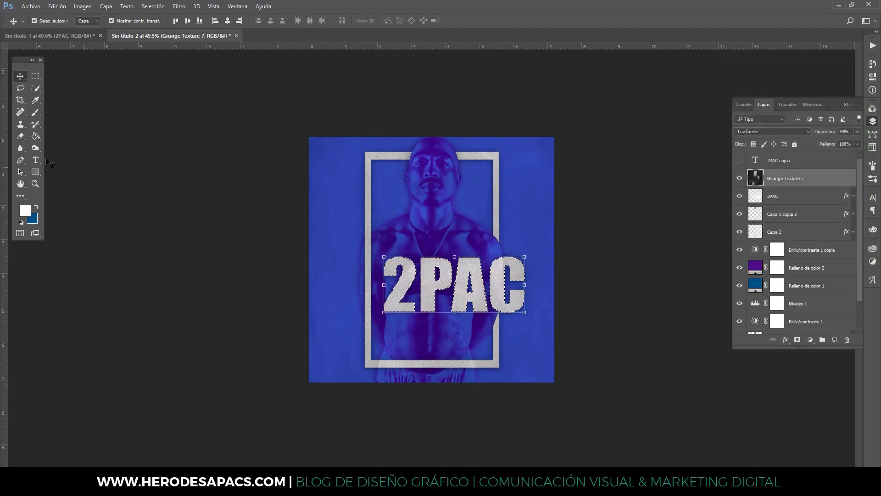
# Load the Capa 2 frame as a selection and erase on Grunge Texture 7.
pyautogui.click(520, 23)
pyautogui.press('capslock')
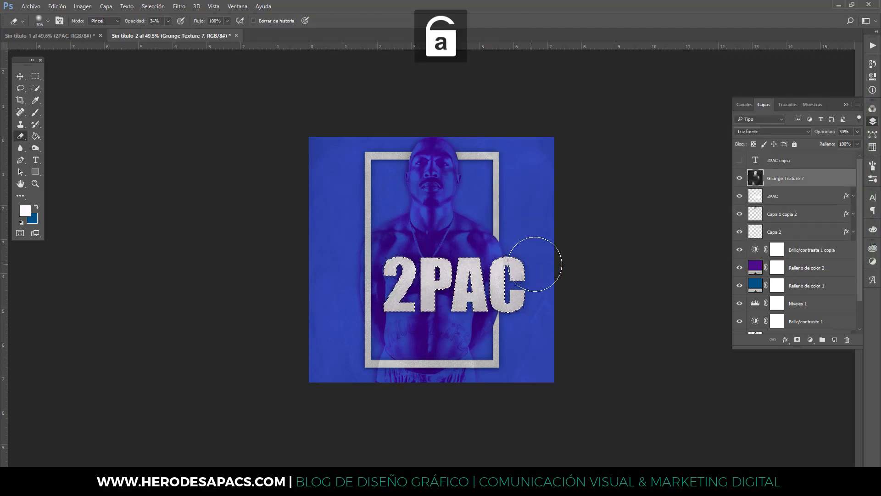
pyautogui.press('v')
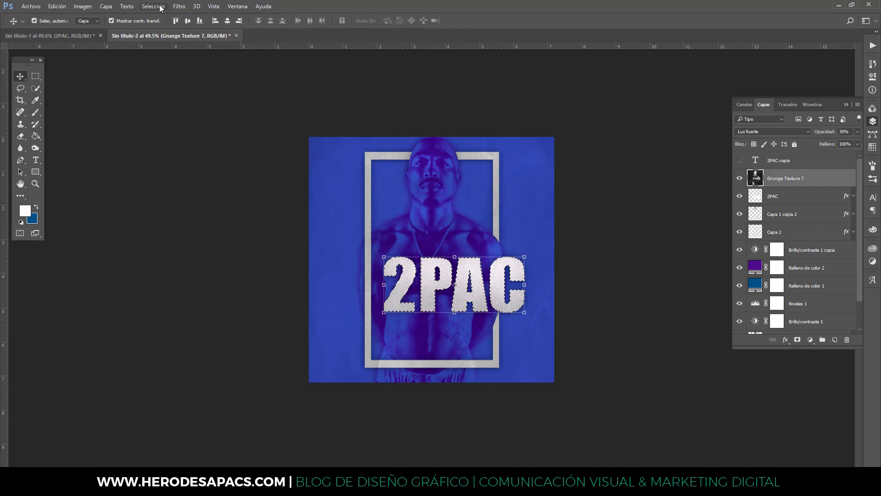
pyautogui.click(161, 7)
pyautogui.click(156, 26)
pyautogui.click(781, 232)
pyautogui.keyDown('ctrl'); pyautogui.click(755, 232); pyautogui.keyUp('ctrl')
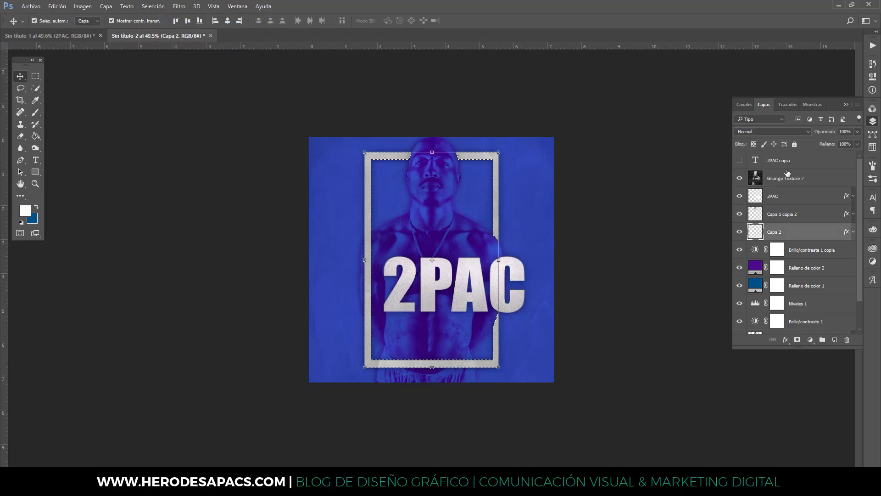
pyautogui.click(788, 173)
pyautogui.press('e')
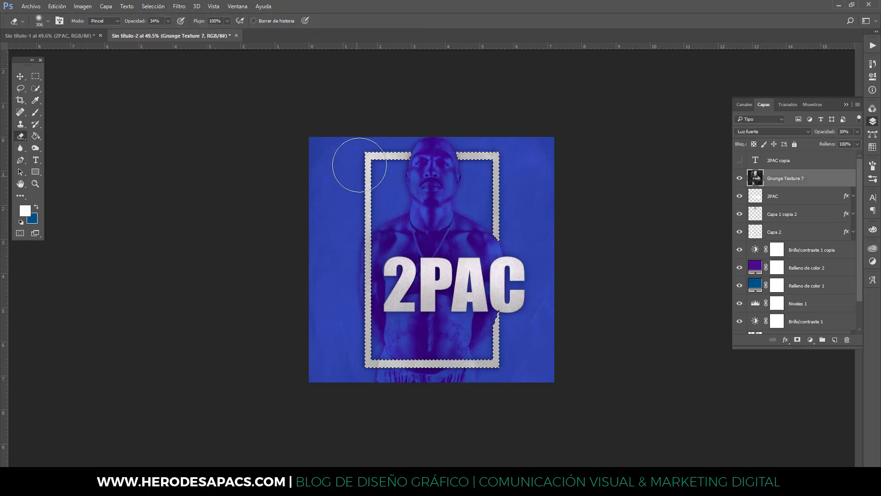
# Deselect the frame and start a new text layer below the 2PAC title.
pyautogui.press('F7')
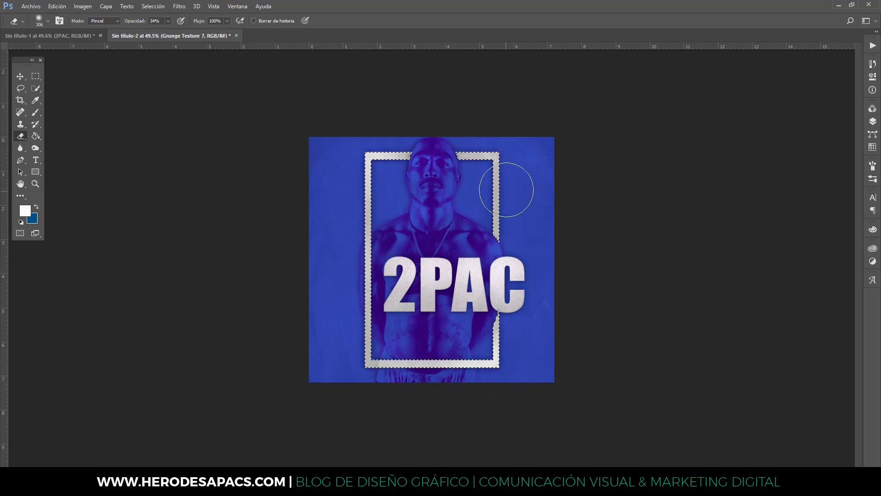
pyautogui.click(20, 76)
pyautogui.click(152, 6)
pyautogui.click(159, 25)
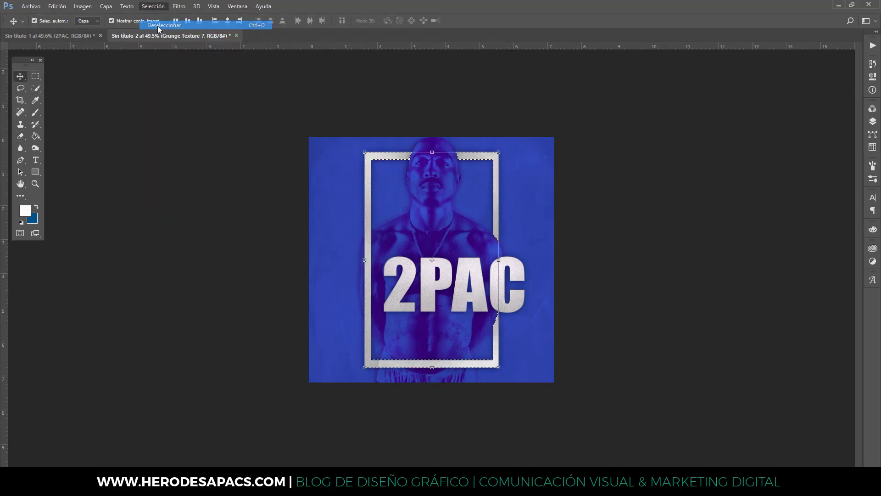
pyautogui.press('t')
pyautogui.press('F7')
pyautogui.click(452, 332)
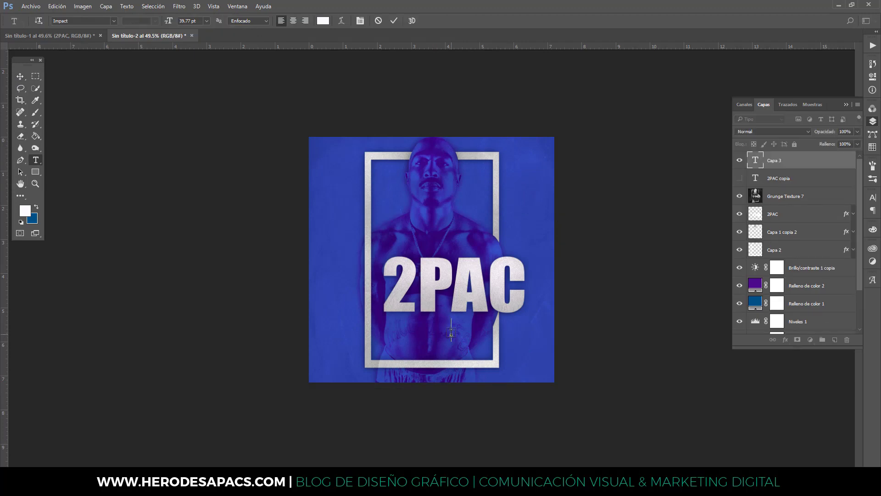
# Type 'Shakur' in the MJ AlGhifari Demo script font.
pyautogui.write('S')
pyautogui.write('hakur')
pyautogui.hotkey('ctrl', 'a')
pyautogui.click(114, 21)
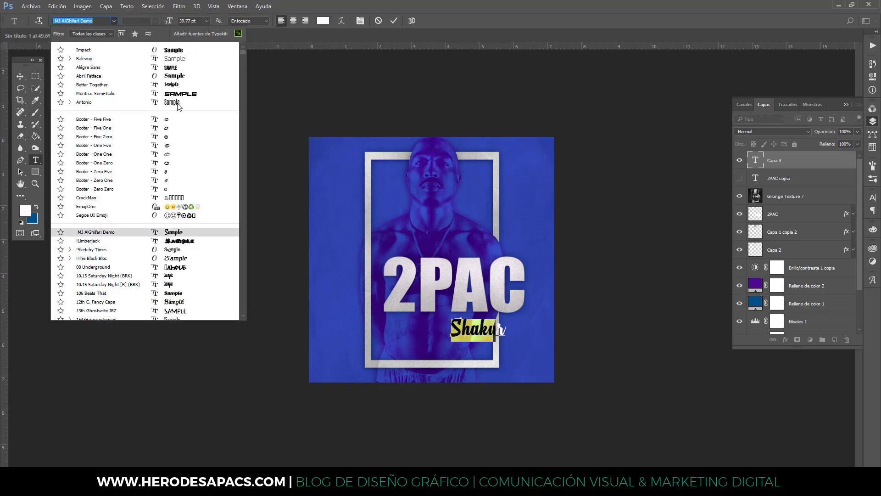
pyautogui.click(137, 236)
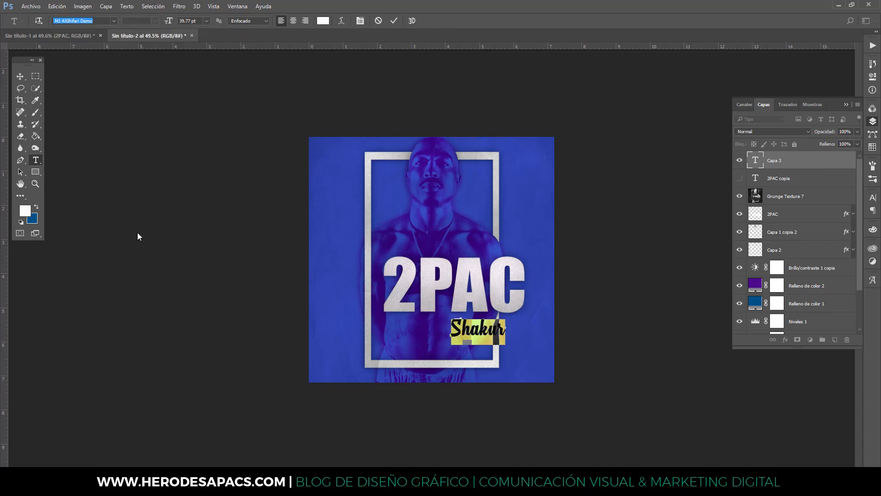
pyautogui.hotkey('ctrl', 'Return')
# Free Transform 'Shakur' to sit under the right side of 2PAC.
pyautogui.press('v')
pyautogui.hotkey('ctrl', 't')
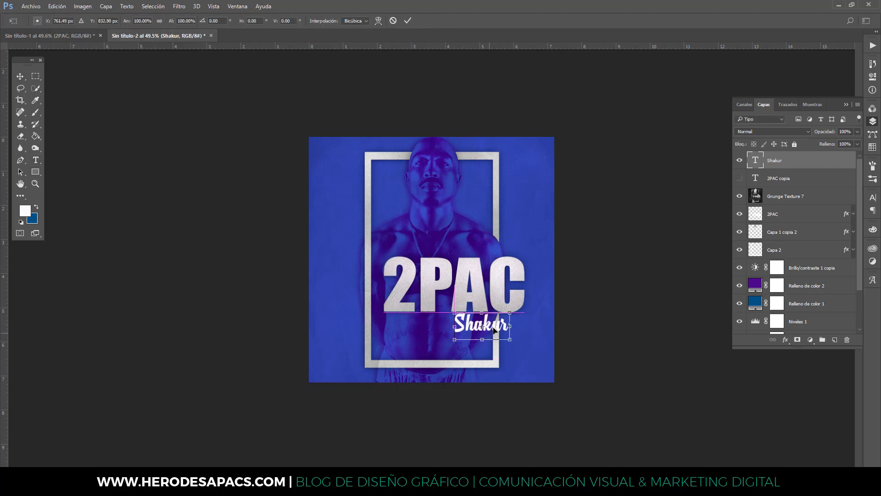
pyautogui.moveTo(490, 330); pyautogui.dragTo(500, 323)
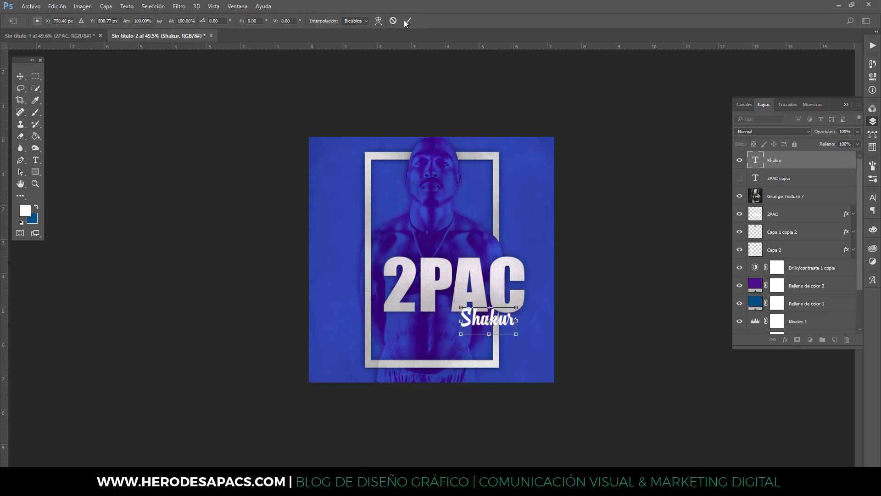
pyautogui.click(407, 22)
# Colour the 'Shakur' text golden yellow (dbc404).
pyautogui.press('t')
pyautogui.click(513, 319)
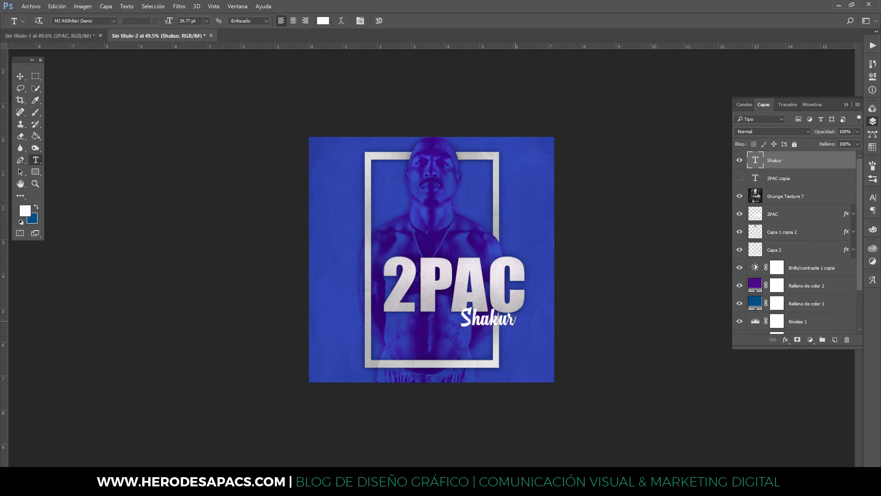
pyautogui.hotkey('ctrl', 'a')
pyautogui.click(323, 21)
pyautogui.click(678, 150)
pyautogui.click(690, 232)
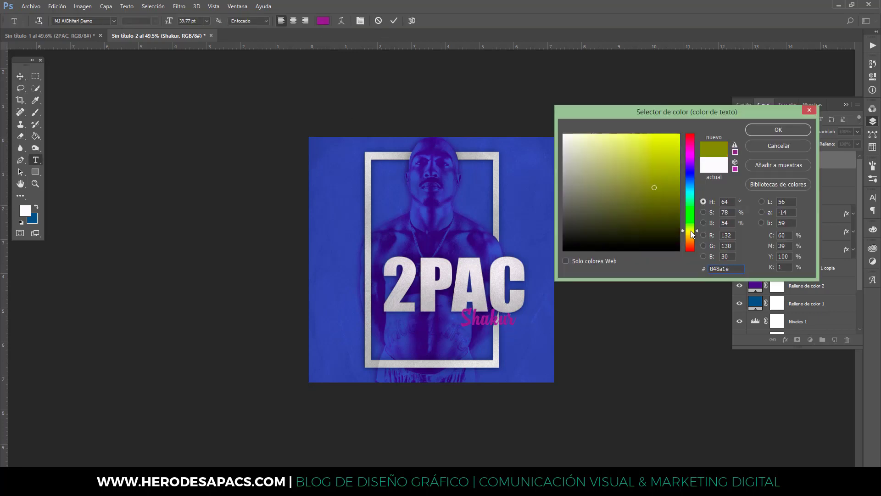
pyautogui.moveTo(689, 230); pyautogui.dragTo(690, 234)
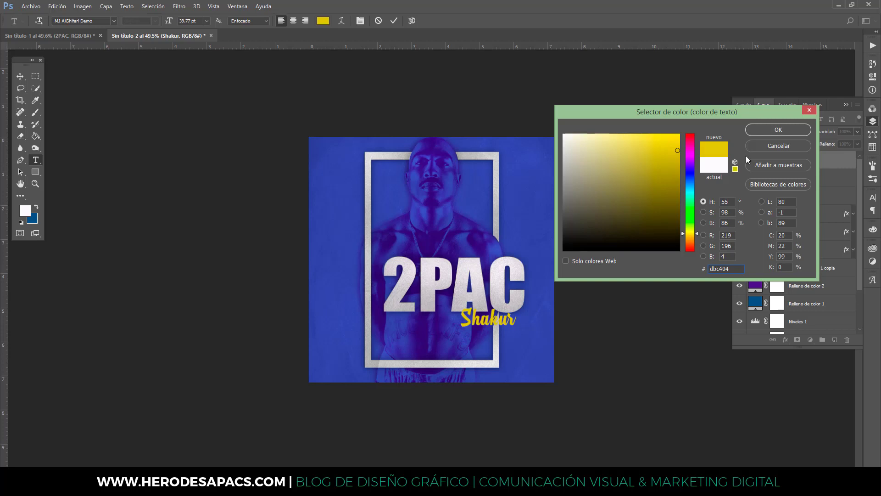
pyautogui.click(762, 131)
pyautogui.click(20, 76)
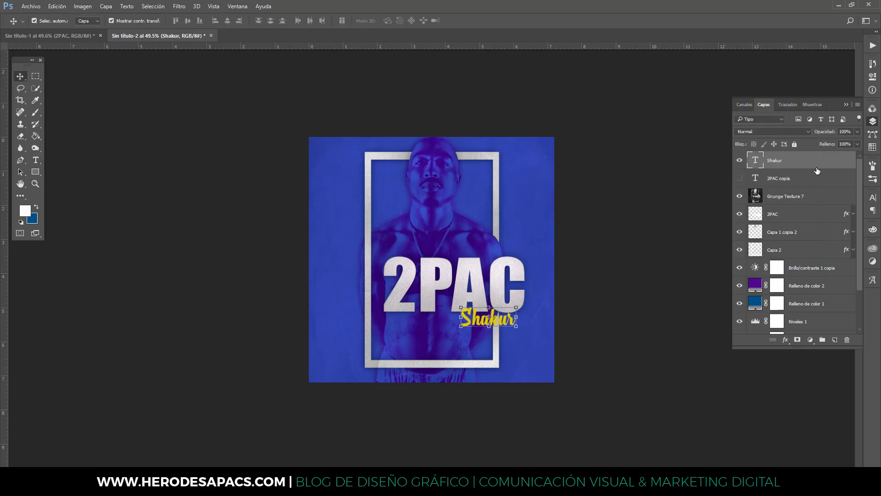
# Add an outer glow and a 45% opacity drop shadow to the Shakur layer.
pyautogui.scroll(1, 576, 343)
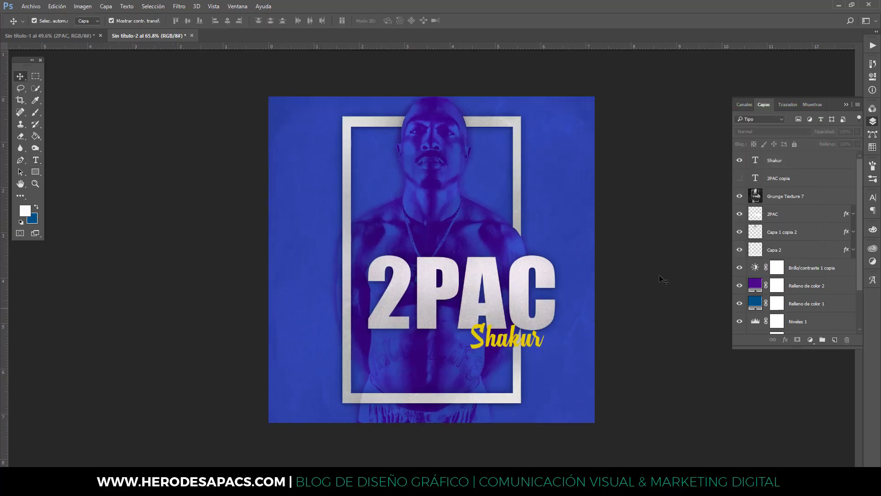
pyautogui.scroll(1, 576, 344)
pyautogui.rightClick(790, 160)
pyautogui.click(567, 85)
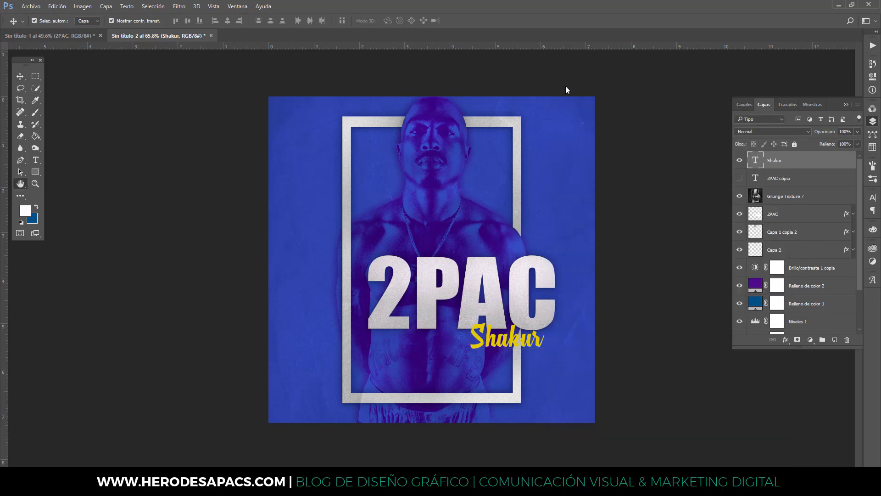
pyautogui.click(538, 224)
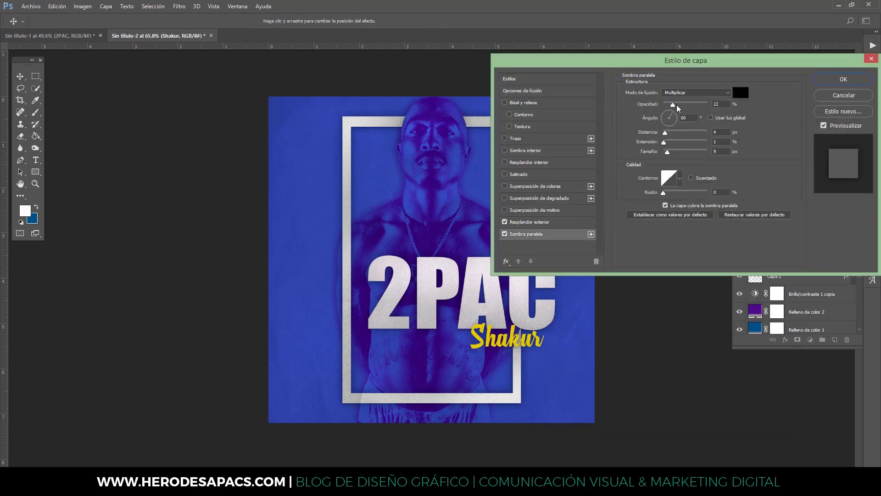
pyautogui.moveTo(677, 108); pyautogui.dragTo(684, 110)
pyautogui.click(844, 79)
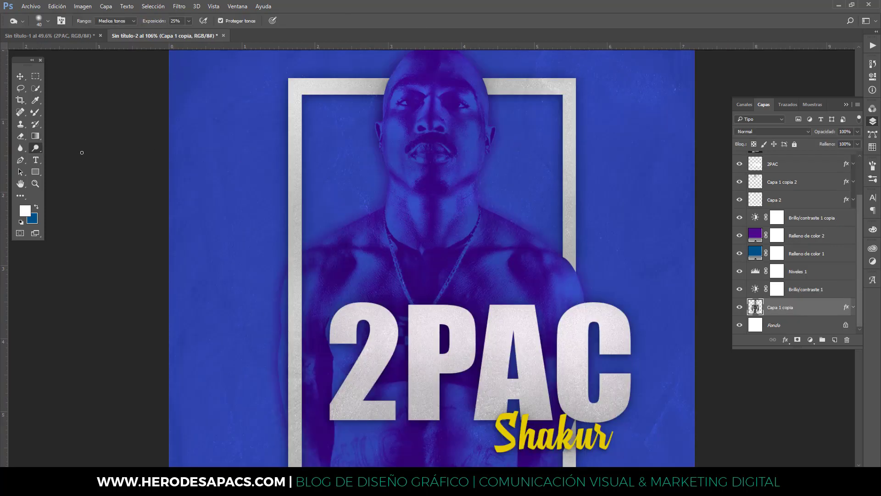
# Dodge the portrait with a soft 51 px brush, then shrink it to 26 px.
pyautogui.rightClick(517, 163)
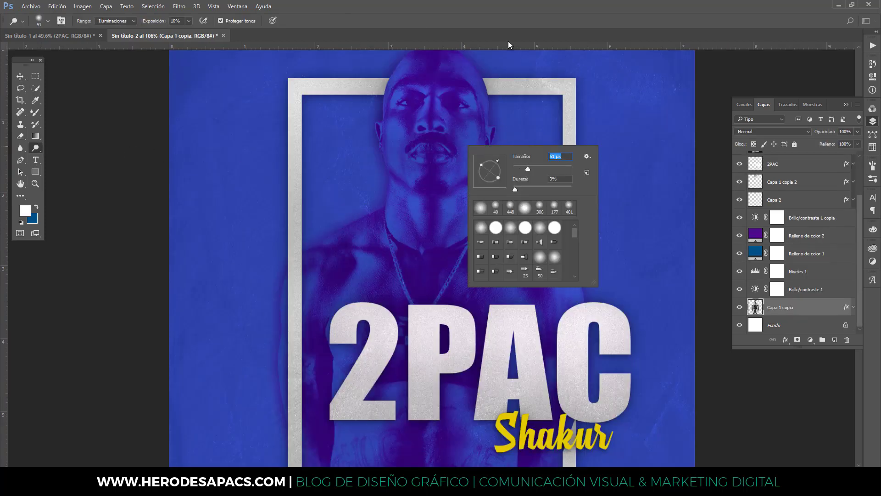
pyautogui.press('Return')
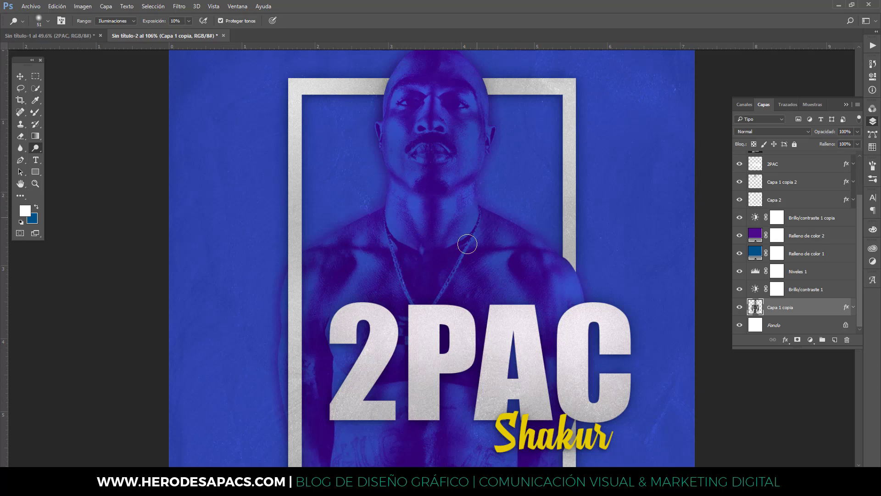
pyautogui.scroll(-3, 477, 220)
pyautogui.scroll(-1, 550, 174)
pyautogui.scroll(-1, 528, 165)
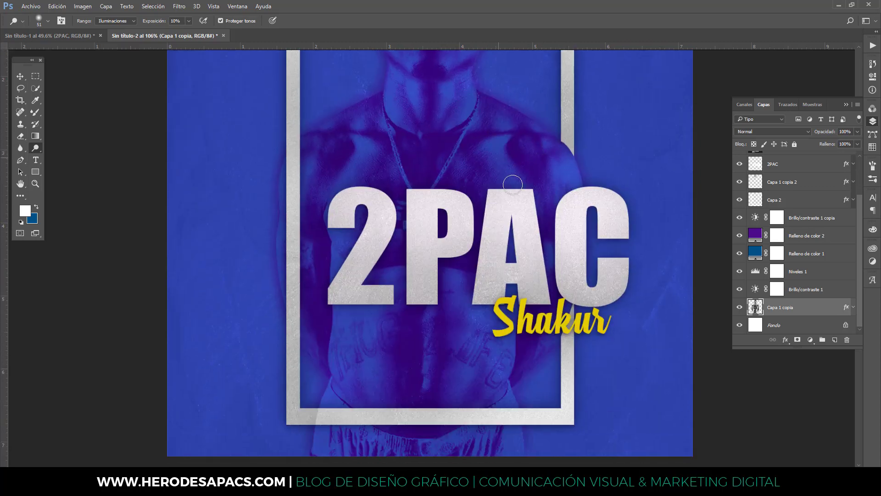
pyautogui.rightClick(349, 216)
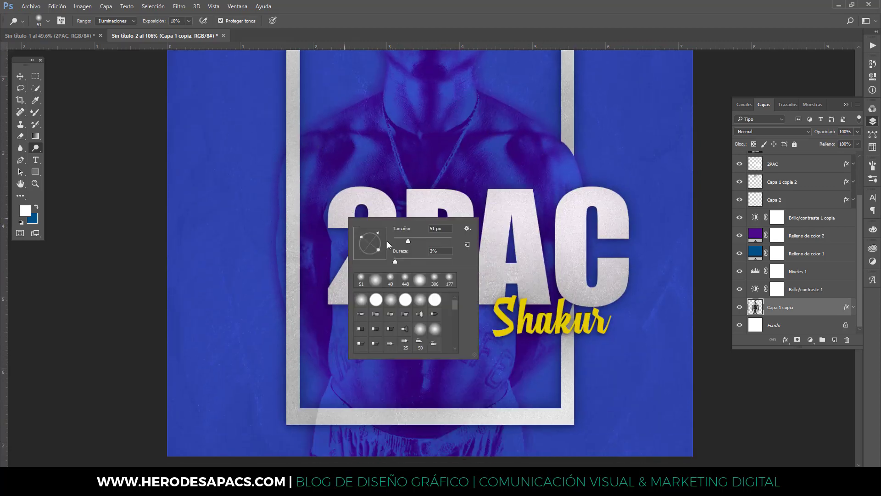
pyautogui.press('Return')
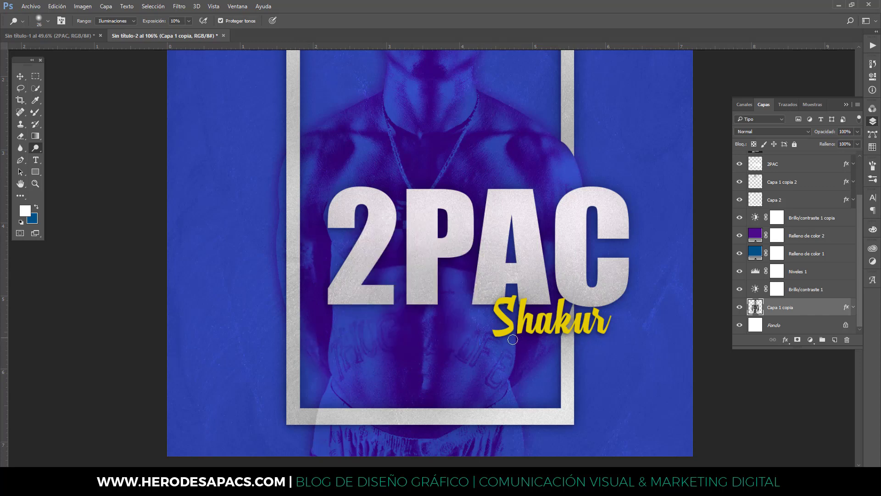
# Switch to the Burn tool on the portrait, then back to Dodge.
pyautogui.rightClick(35, 148)
pyautogui.click(82, 157)
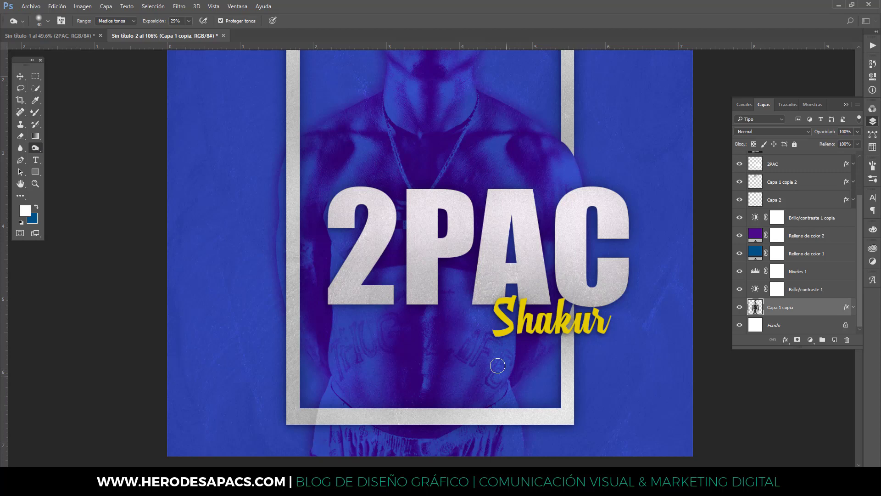
pyautogui.click(449, 302)
pyautogui.rightClick(36, 149)
pyautogui.click(73, 147)
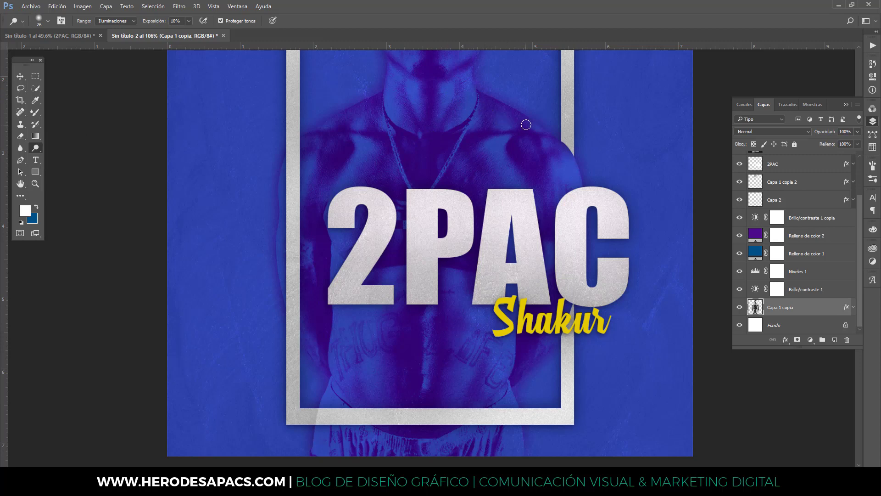